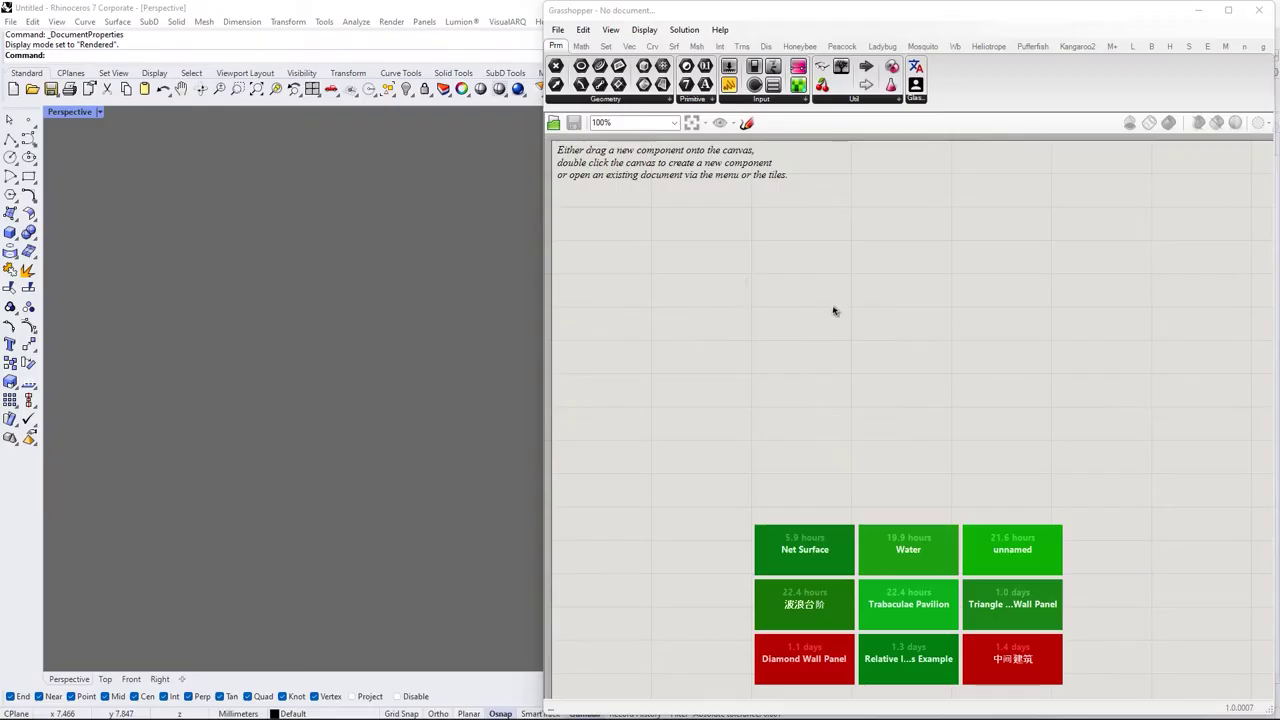
Add a Rectangle component with plane, X size, Y size and radius inputs to the canvas
click(800, 97)
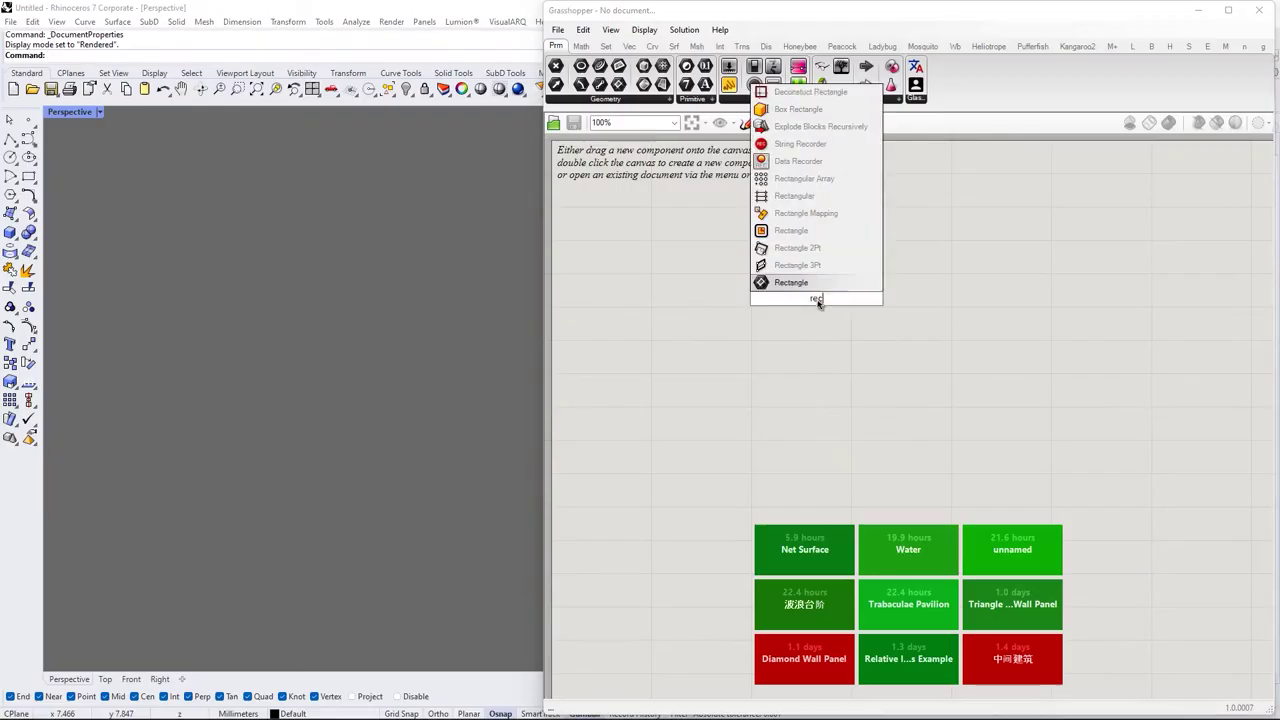
click(829, 251)
click(817, 298)
double_click(814, 367)
text(rec)
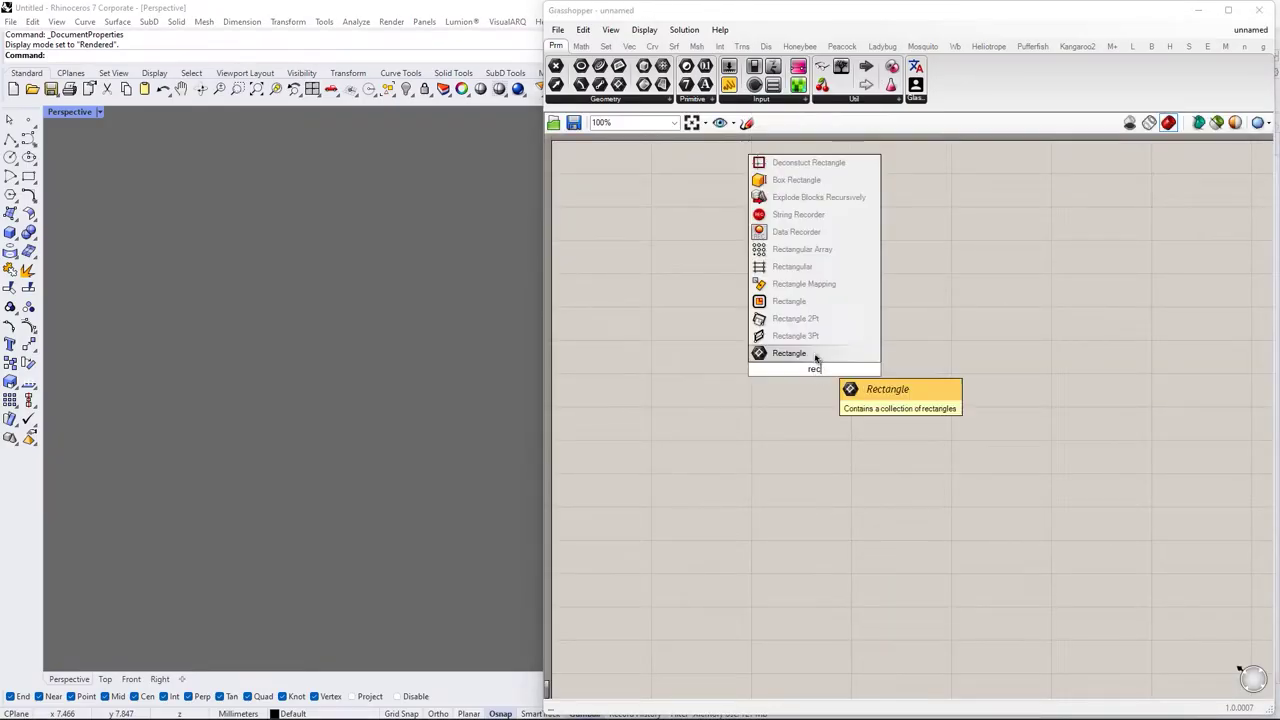
click(806, 302)
Add an XZ Plane component and connect its Plane output to the rectangle's Plane input
scroll(715, 354, up, 3)
double_click(735, 348)
text(xz)
click(731, 337)
scroll(737, 343, up, 2)
drag(790, 347, 839, 346)
right_drag(719, 421, 854, 303)
Create a number slider set to 30 and supply the rectangle's X Size and Y Size from sliders
double_click(849, 286)
text(30)
key(Return)
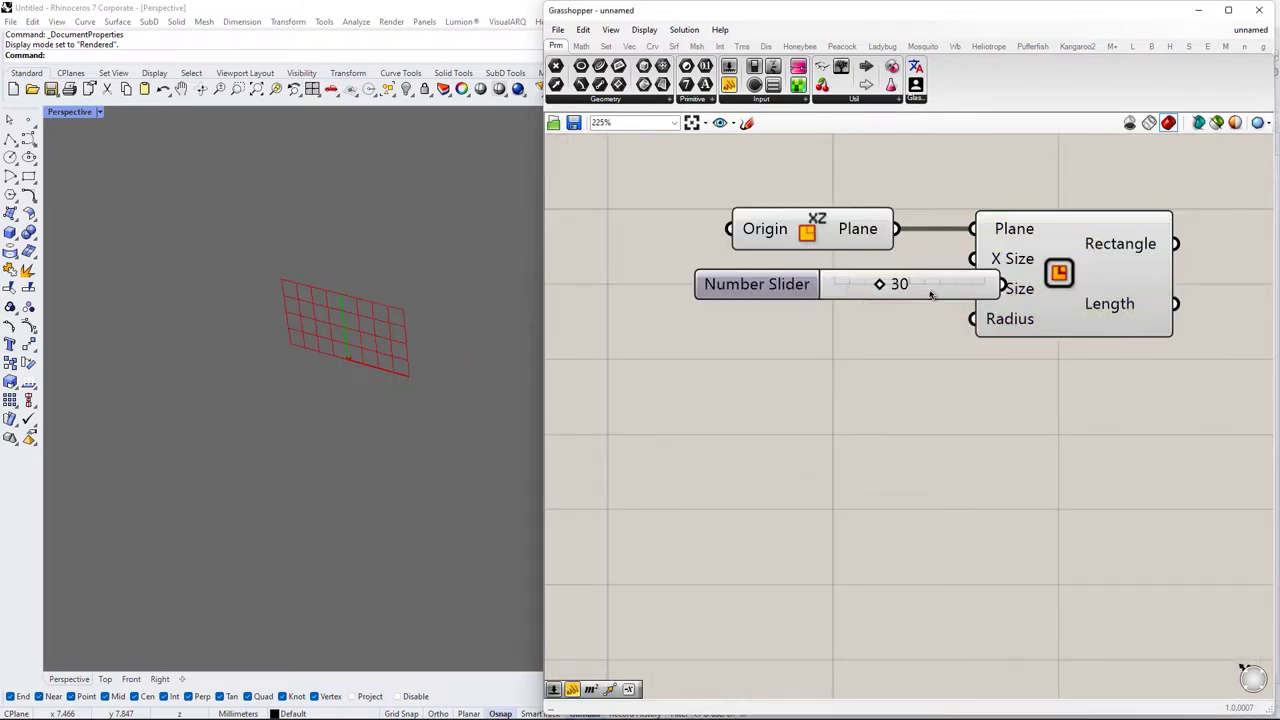
drag(902, 266, 975, 260)
mouse_move(847, 271)
mouse_down()
mouse_move(859, 314)
mouse_move(844, 292)
mouse_up()
double_click(848, 306)
drag(910, 296, 970, 290)
drag(874, 302, 869, 295)
scroll(853, 398, down, 2)
drag(883, 368, 800, 222)
Frame the rectangle in the Perspective viewport and turn off the XZ Plane component's preview
scroll(782, 256, up, 1)
click(783, 254)
click(700, 235)
scroll(361, 346, down, 3)
right_drag(361, 346, 433, 300)
scroll(301, 340, up, 4)
shift+right_drag(301, 340, 311, 351)
scroll(803, 286, up, 2)
click(802, 284)
middle_click(802, 281)
click(774, 256)
Add a Boundary Surfaces component and connect the Rectangle output to its Edges input
scroll(803, 290, down, 5)
right_drag(1030, 300, 795, 331)
scroll(785, 376, up, 2)
double_click(803, 307)
text(bound)
click(784, 265)
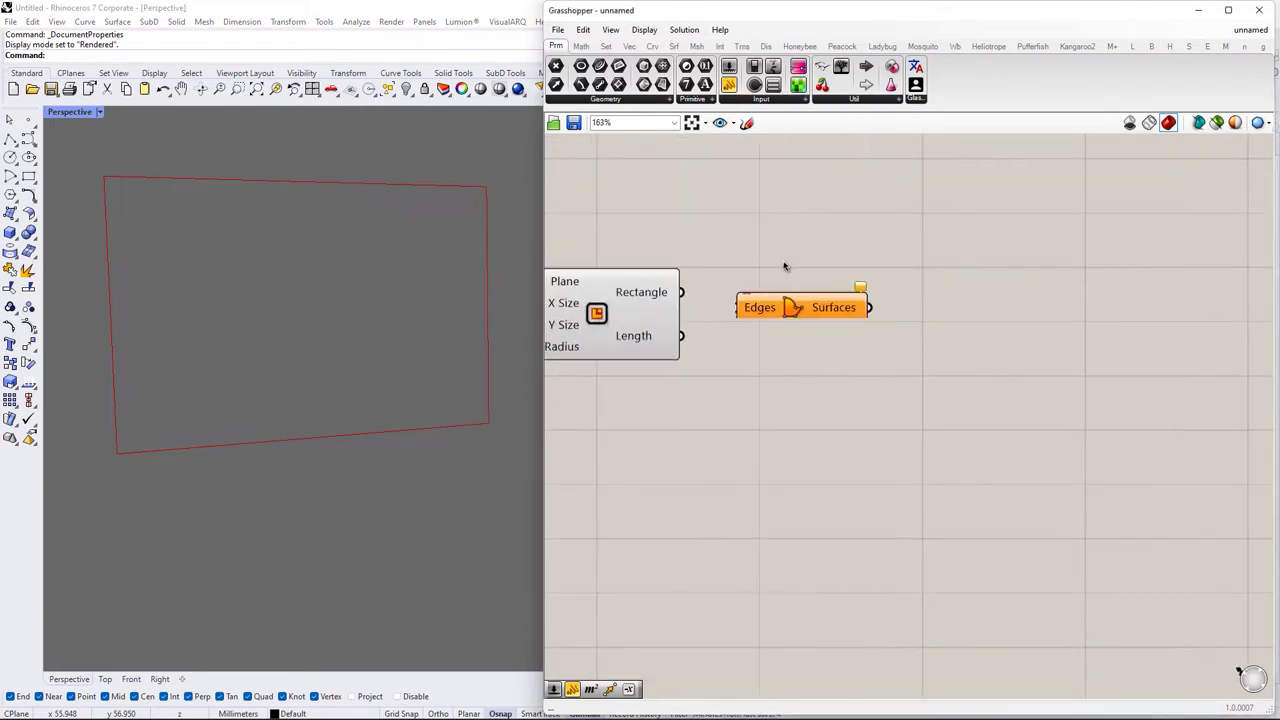
scroll(866, 351, up, 2)
Add a Divide Surface component and connect the boundary surface to its Surface input
double_click(837, 315)
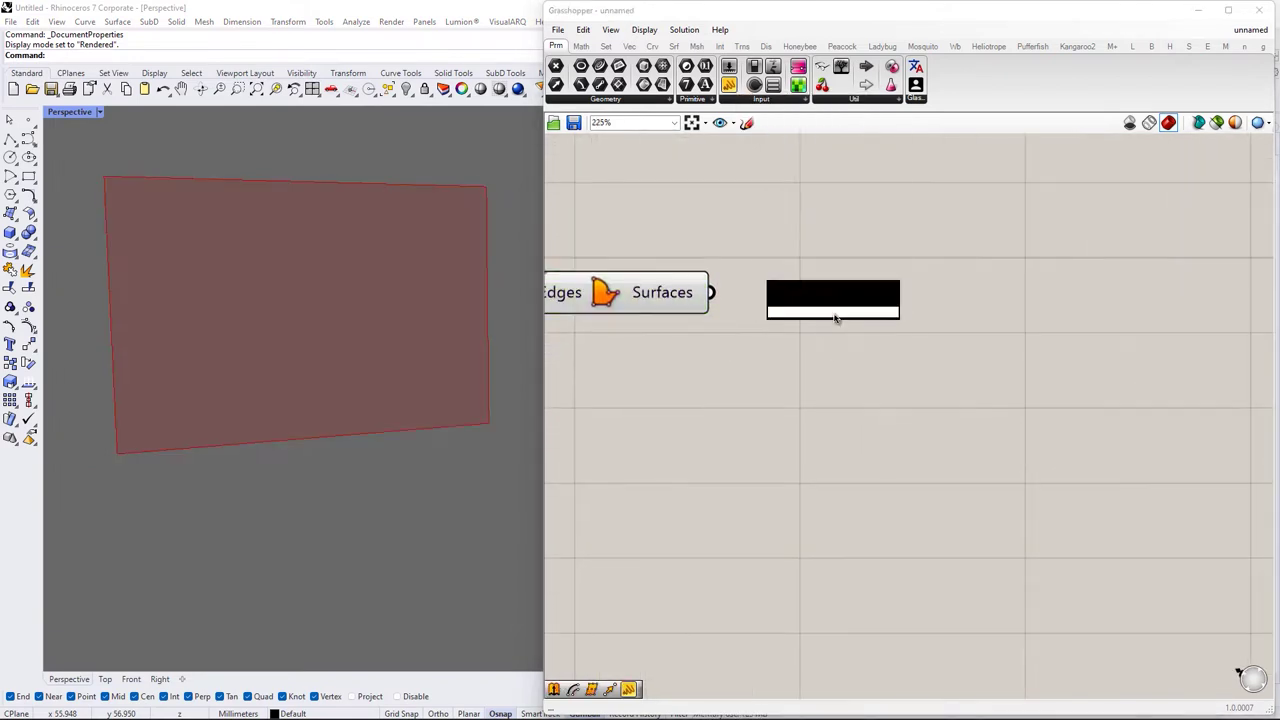
text(divide surfae)
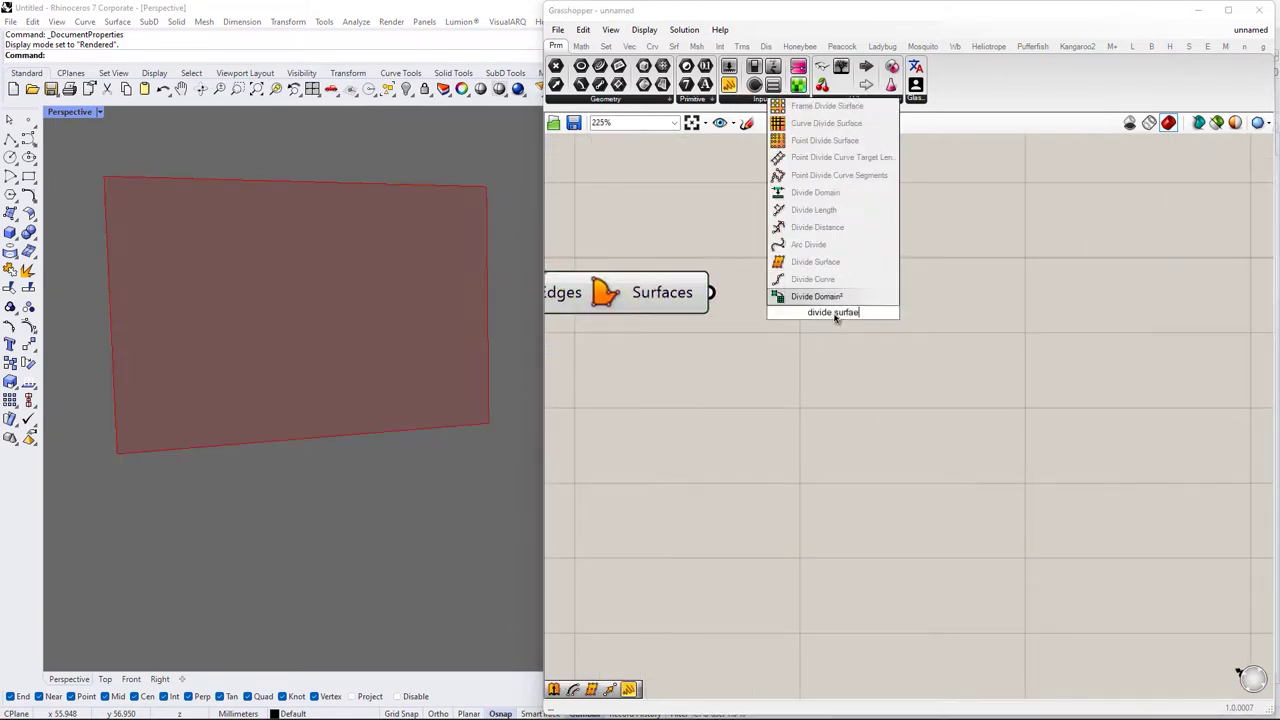
click(819, 263)
scroll(827, 281, up, 3)
drag(829, 283, 909, 284)
drag(637, 301, 982, 301)
scroll(765, 285, down, 7)
Connect number sliders to the Divide Surface counts, with U Count at 30 and V Count at 20
scroll(755, 314, up, 3)
double_click(755, 310)
text(30)
key(Return)
drag(1066, 302, 1007, 302)
click(805, 367)
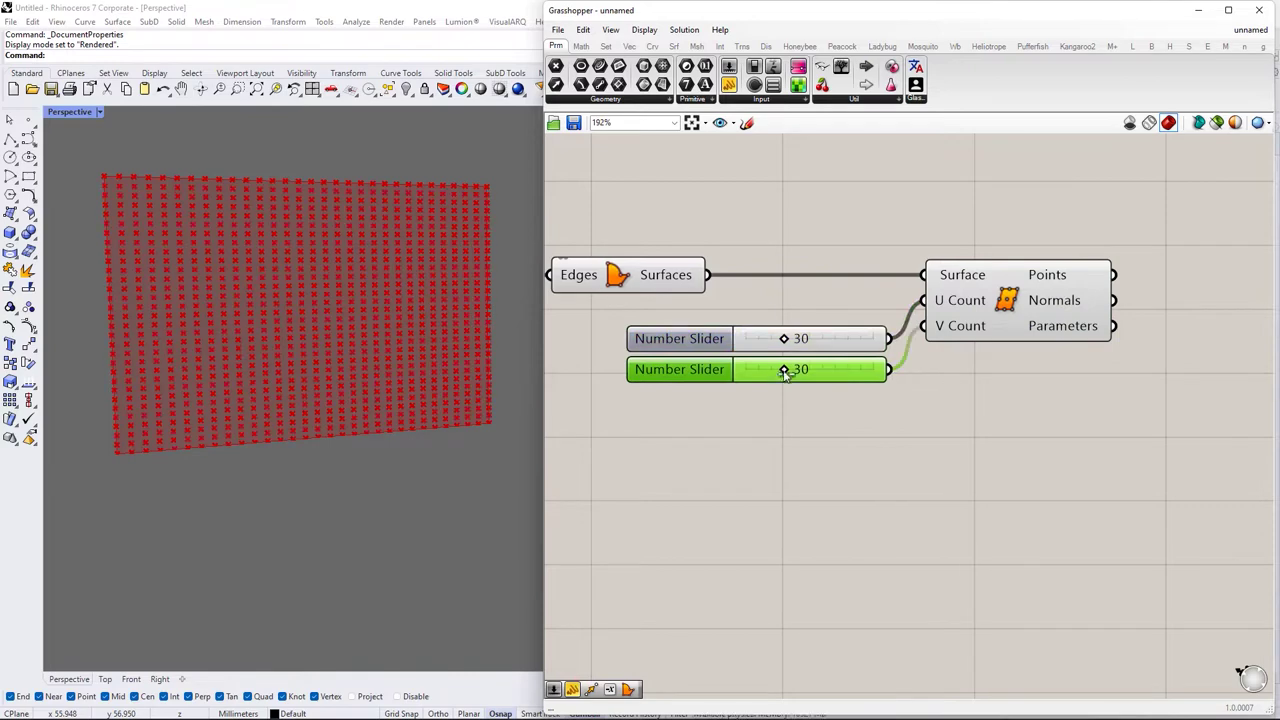
click(781, 371)
text(20)
key(Return)
Add a Move component and place it beyond the Divide Surface component with a gap between them
scroll(805, 374, down, 5)
scroll(1060, 370, up, 3)
click(865, 318)
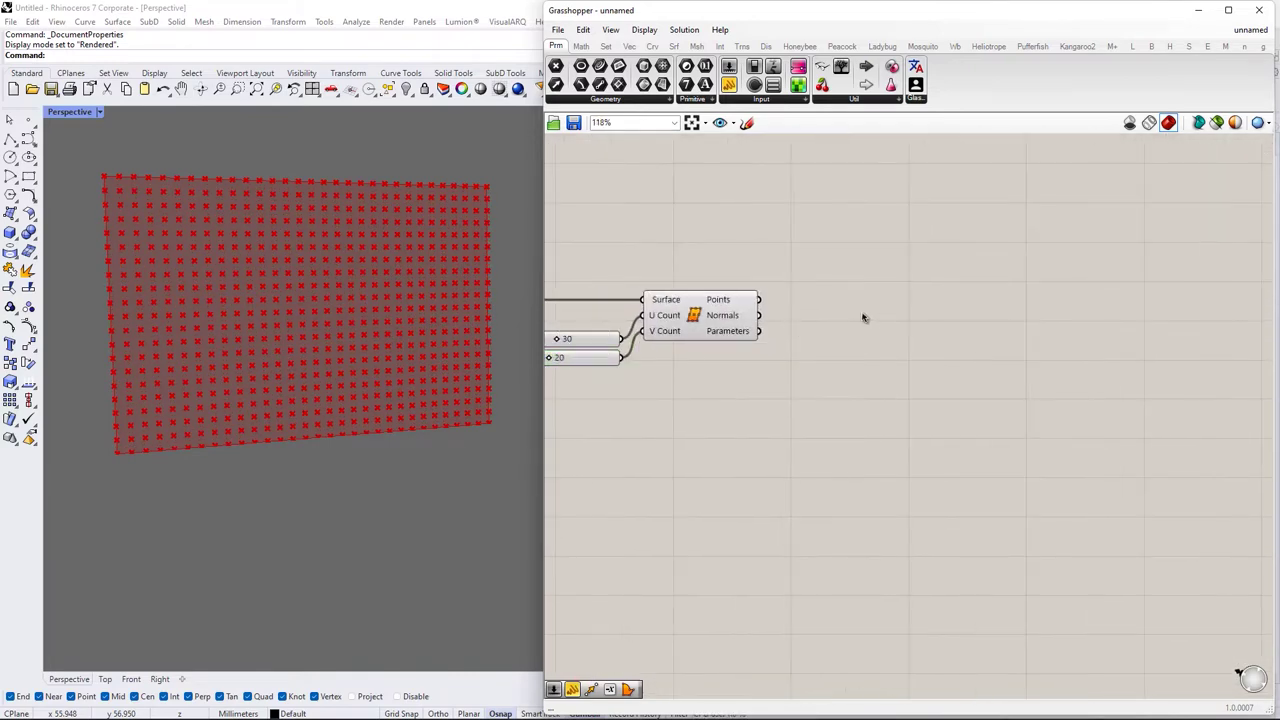
text(move)
click(863, 298)
scroll(858, 305, up, 2)
drag(864, 312, 1016, 312)
scroll(930, 250, down, 4)
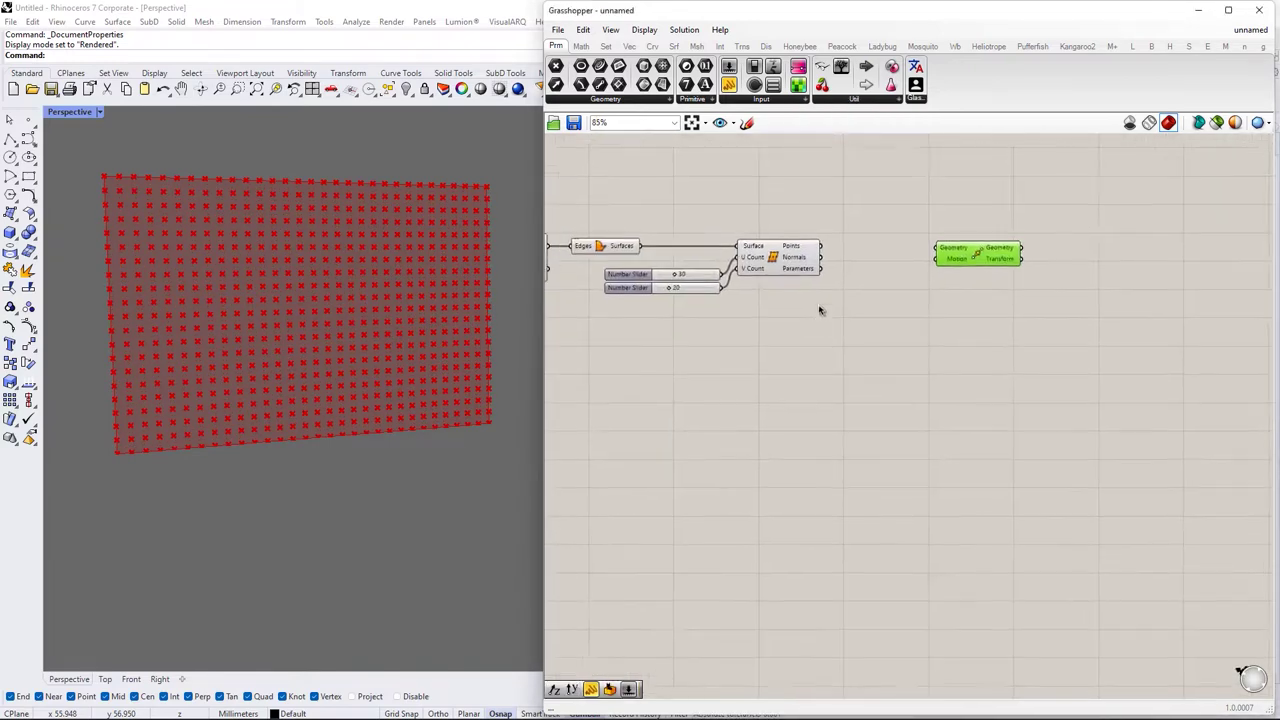
Add a Pull Point component below and between the Divide Surface and Move components
scroll(820, 309, up, 2)
double_click(843, 342)
text(pul)
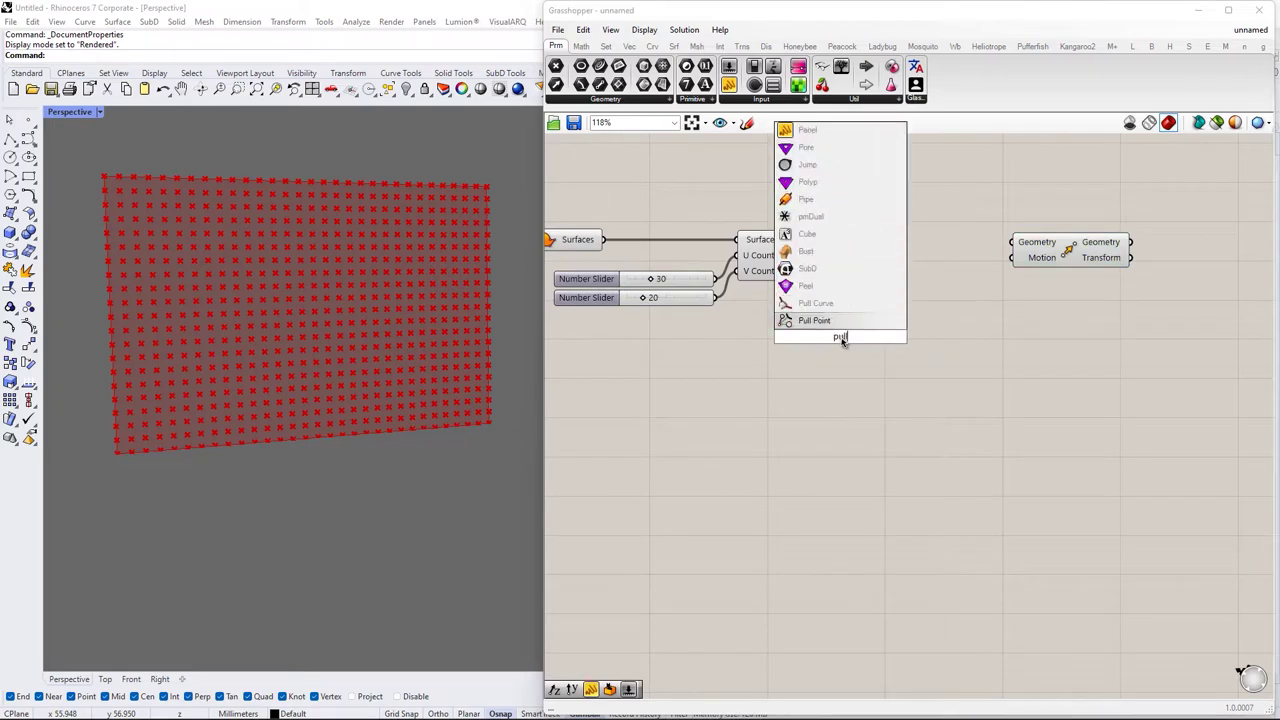
click(838, 321)
drag(838, 338, 874, 335)
right_drag(915, 340, 840, 349)
scroll(708, 251, up, 2)
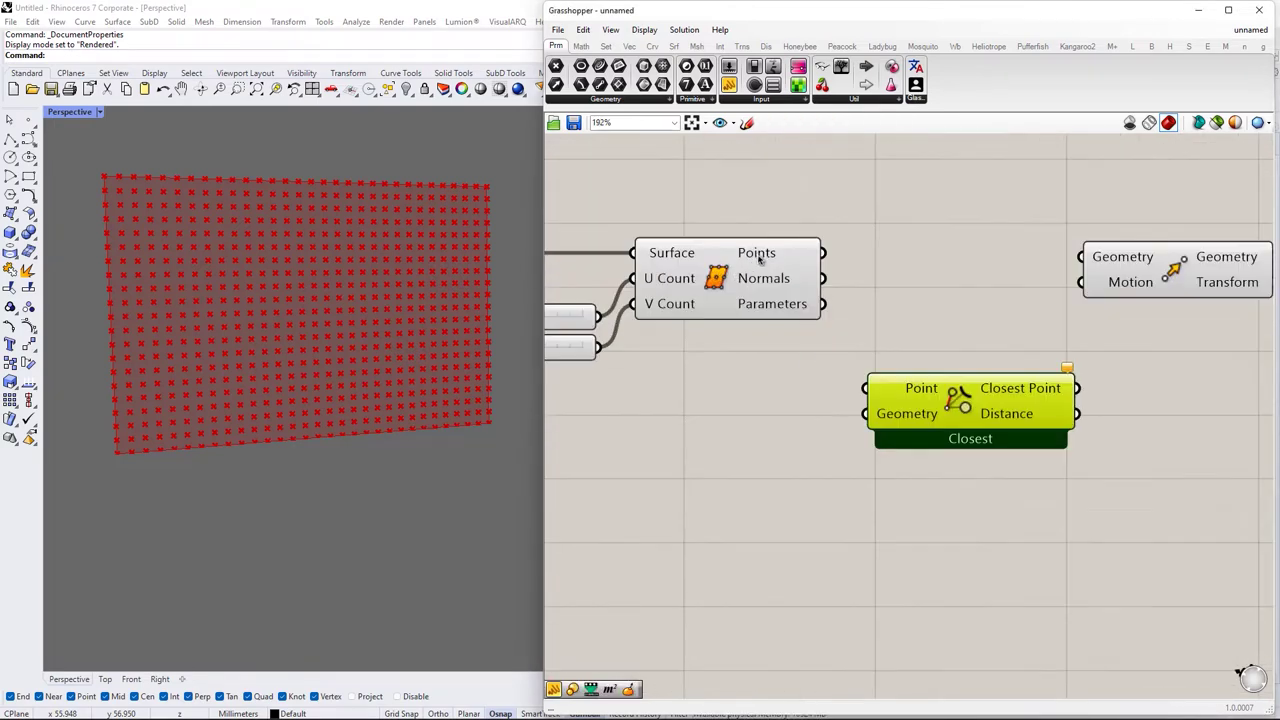
Flatten the Divide Surface Points output and connect it to Pull Point's Point input
right_click(758, 254)
click(800, 322)
scroll(735, 228, up, 2)
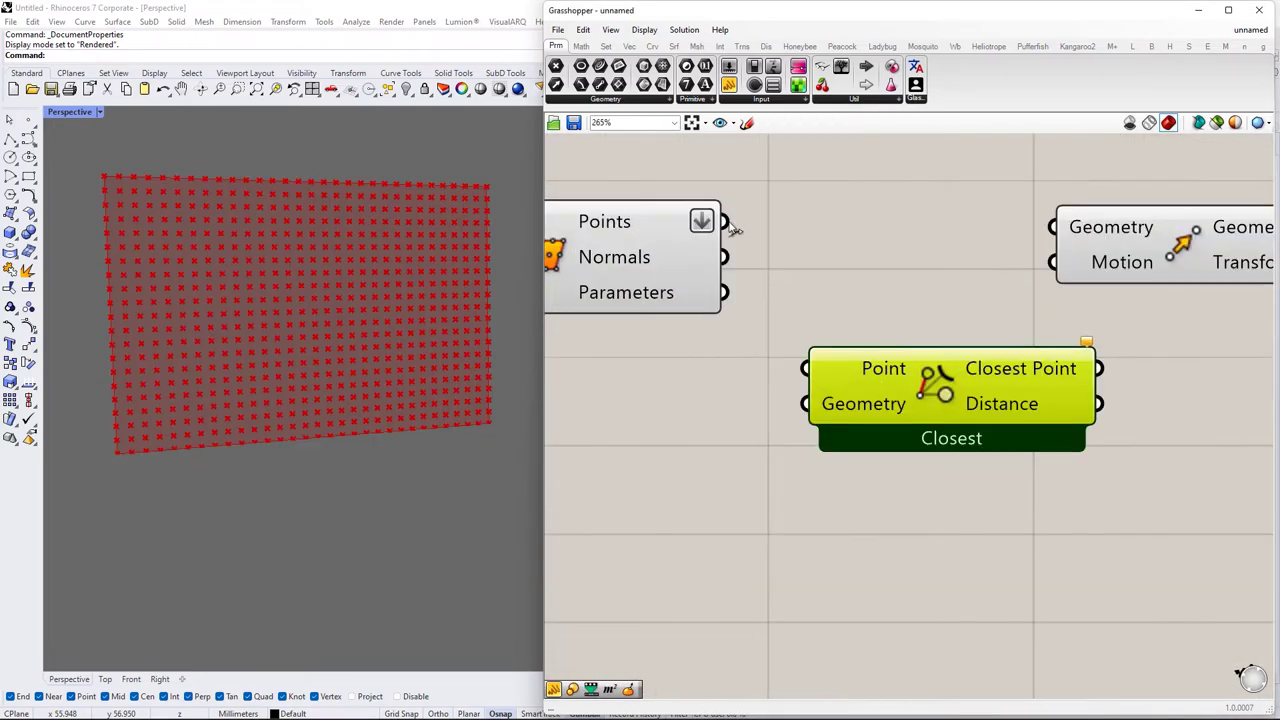
scroll(800, 366, down, 5)
drag(898, 390, 908, 390)
Add an Evaluate Surface component, feed it the boundary surface, and reparameterize its Surface input
scroll(725, 387, up, 2)
right_drag(725, 387, 826, 398)
double_click(811, 380)
key(Return)
scroll(656, 263, up, 2)
scroll(802, 462, down, 3)
right_drag(802, 462, 800, 327)
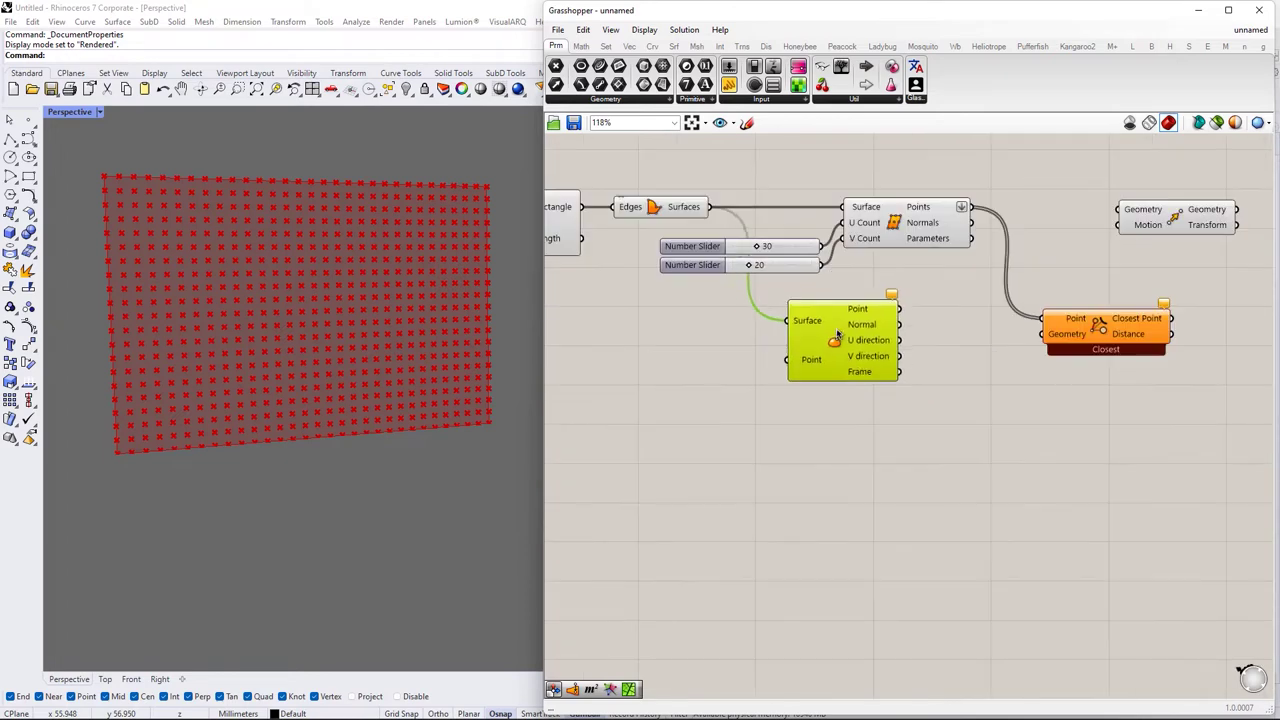
scroll(808, 317, up, 4)
right_click(806, 318)
click(854, 467)
Connect Evaluate Surface's Point output to Pull Point's Geometry input and reposition the Evaluate Surface component
scroll(800, 440, down, 3)
right_drag(780, 420, 885, 425)
scroll(905, 402, down, 2)
scroll(935, 343, up, 3)
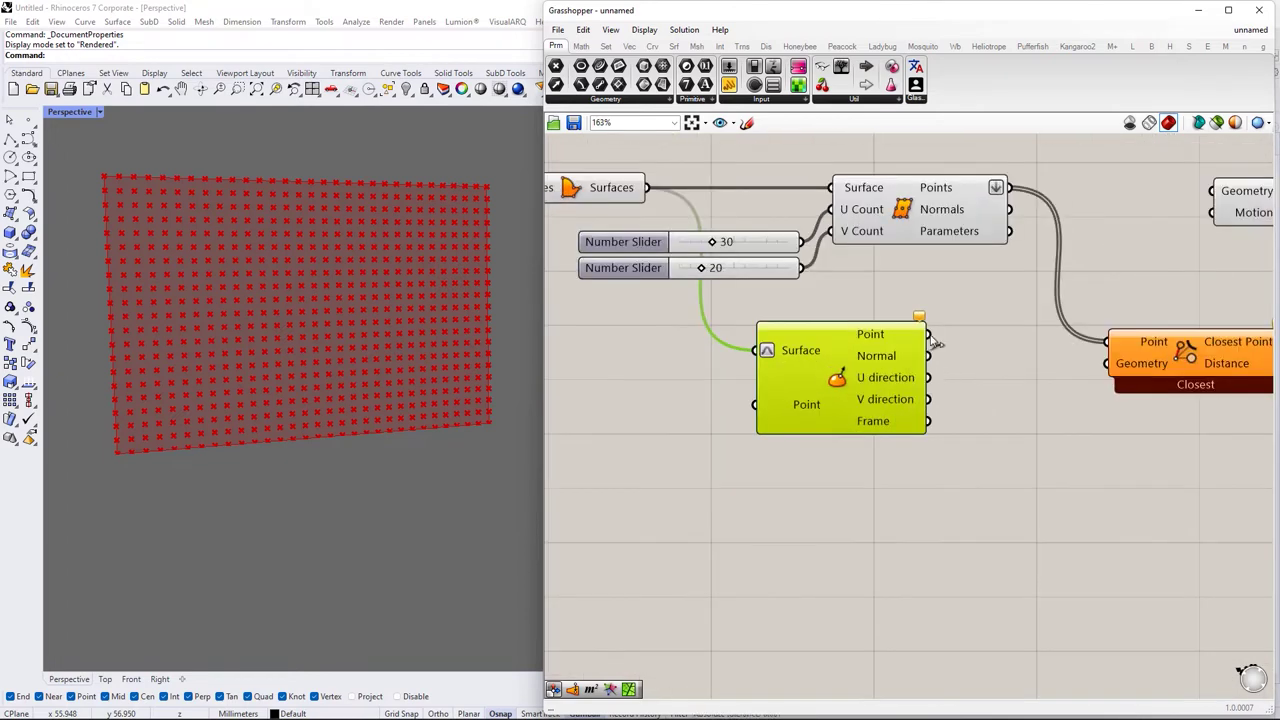
right_drag(865, 402, 971, 380)
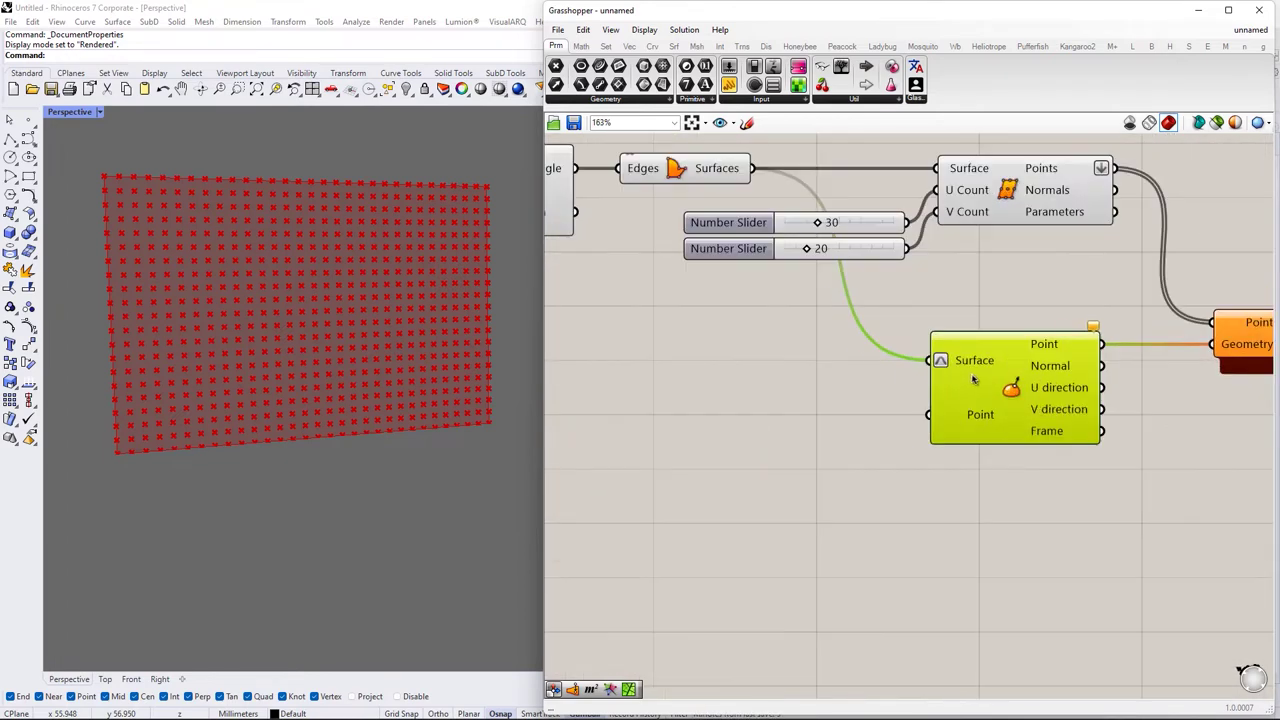
drag(971, 380, 949, 380)
scroll(754, 386, down, 1)
Add two MD Sliders and connect both to the Evaluate Surface component's Point input
double_click(754, 386)
text(md)
click(756, 370)
scroll(761, 380, up, 2)
drag(810, 507, 1002, 429)
scroll(716, 422, up, 2)
right_drag(873, 431, 946, 353)
drag(763, 331, 821, 578)
right_drag(894, 545, 821, 452)
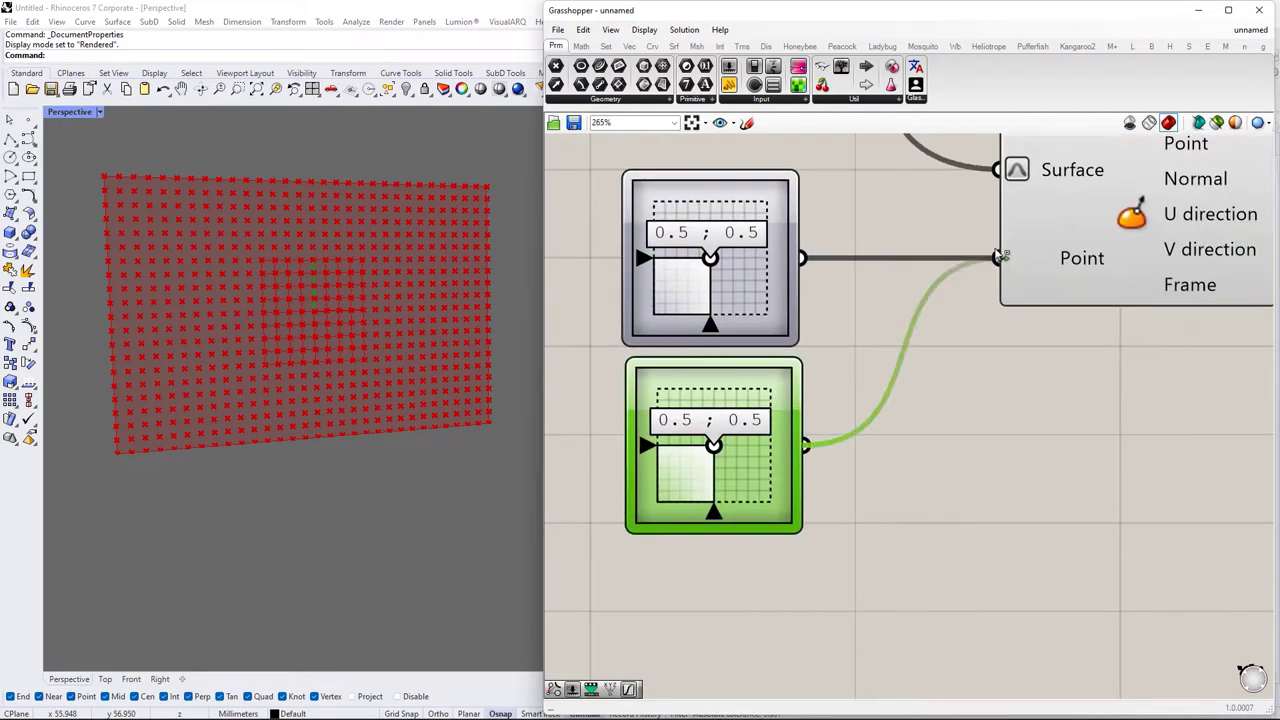
Set the first MD Slider to about 0.12 ; 0.78 and shift the second MD Slider's point
right_drag(681, 275, 799, 308)
scroll(799, 308, up, 2)
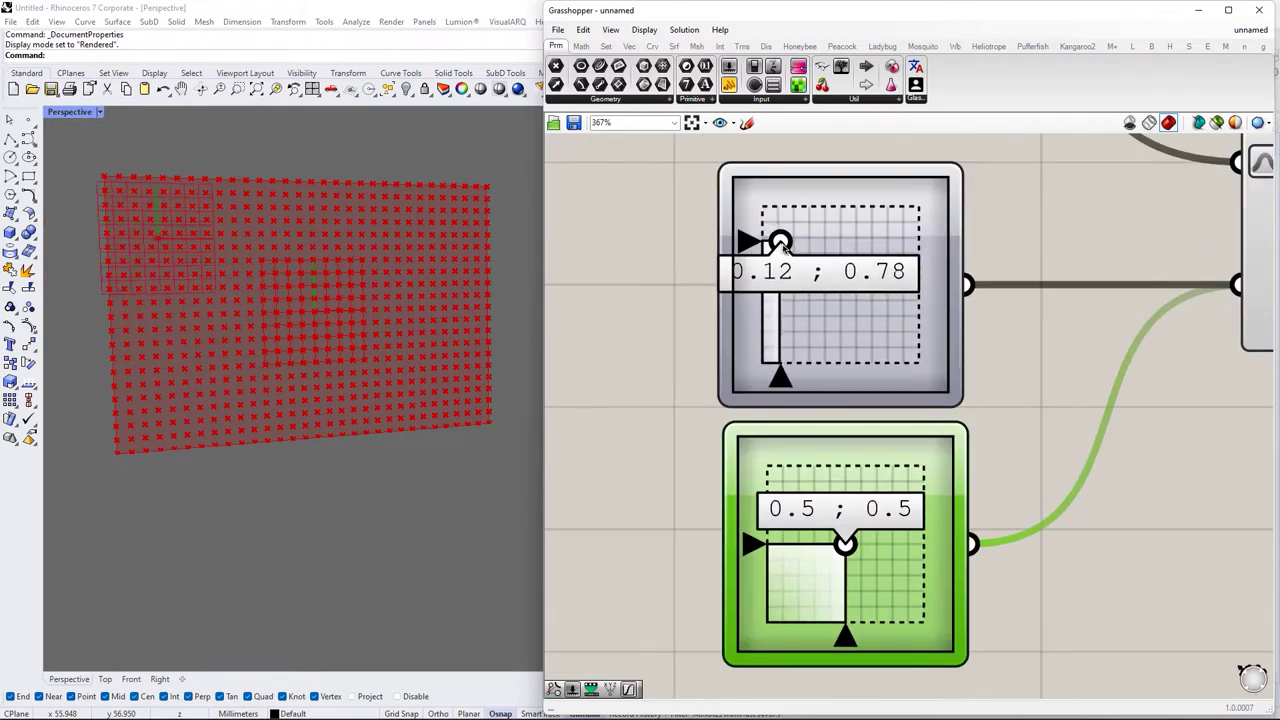
drag(783, 248, 781, 243)
scroll(812, 250, down, 3)
scroll(880, 400, up, 1)
drag(800, 411, 823, 420)
Reposition the Move component farther away from Pull Point to make room for more components
scroll(852, 402, down, 8)
scroll(849, 371, up, 1)
right_drag(1057, 354, 783, 408)
scroll(829, 359, up, 1)
scroll(829, 357, down, 1)
drag(797, 356, 785, 356)
scroll(833, 303, up, 2)
drag(833, 275, 1113, 263)
scroll(1105, 265, up, 1)
right_drag(806, 446, 806, 391)
scroll(806, 391, down, 3)
right_drag(885, 398, 837, 366)
Add a Graph Mapper below the Move component and set its graph type to Sine
double_click(845, 378)
text(grap)
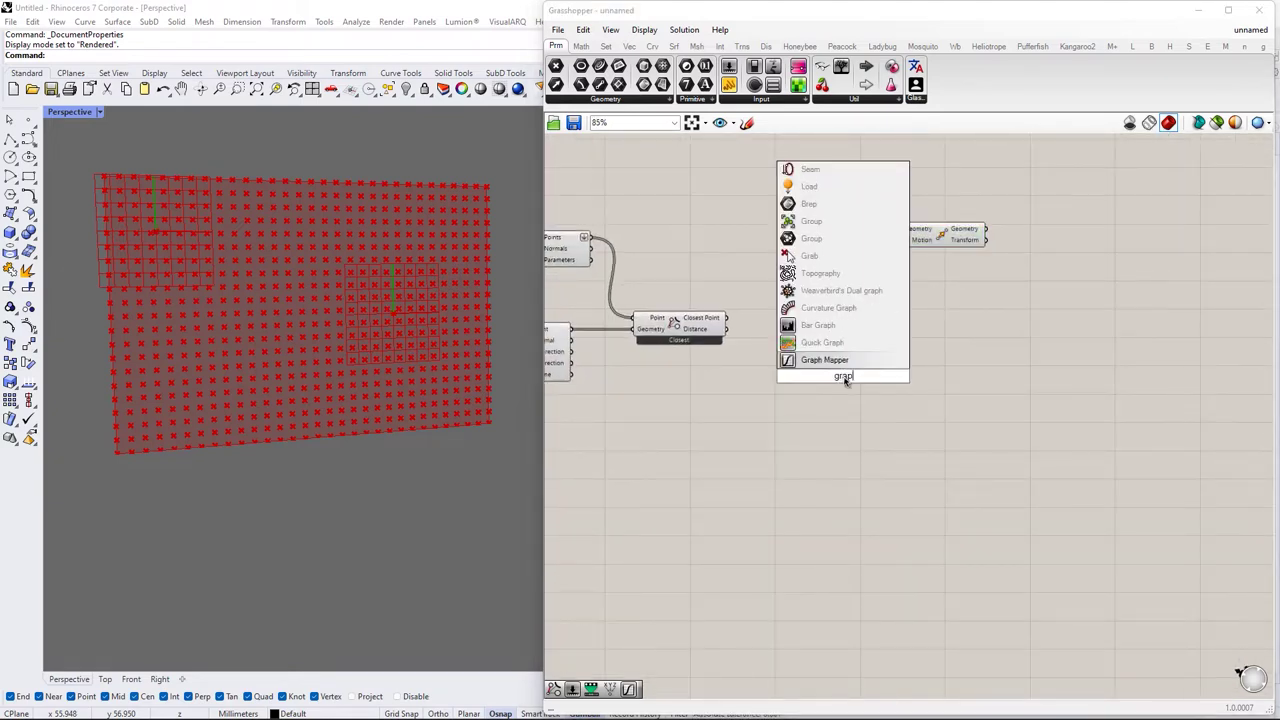
click(854, 363)
scroll(879, 345, up, 3)
right_click(876, 351)
mouse_move(969, 520)
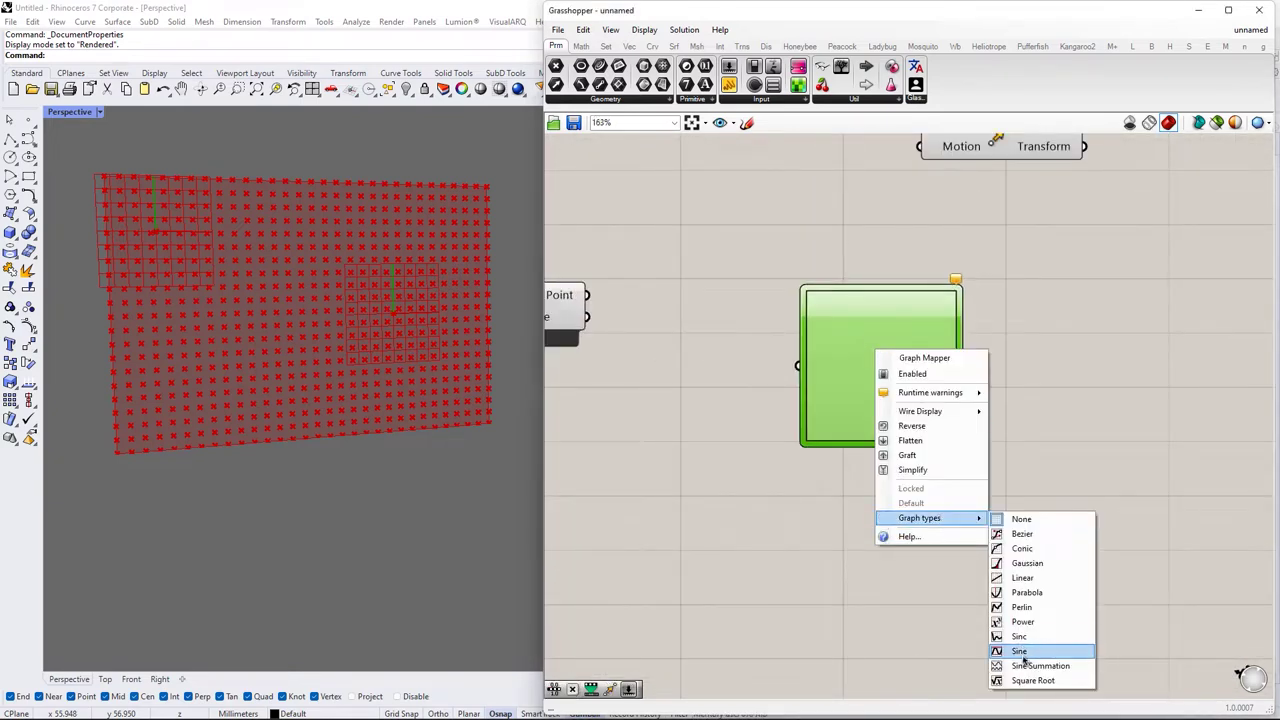
click(1024, 660)
scroll(894, 314, down, 3)
Add a Remap Numbers component before the Graph Mapper and connect Pull Point's Distance to its Value input
double_click(794, 331)
text(rea)
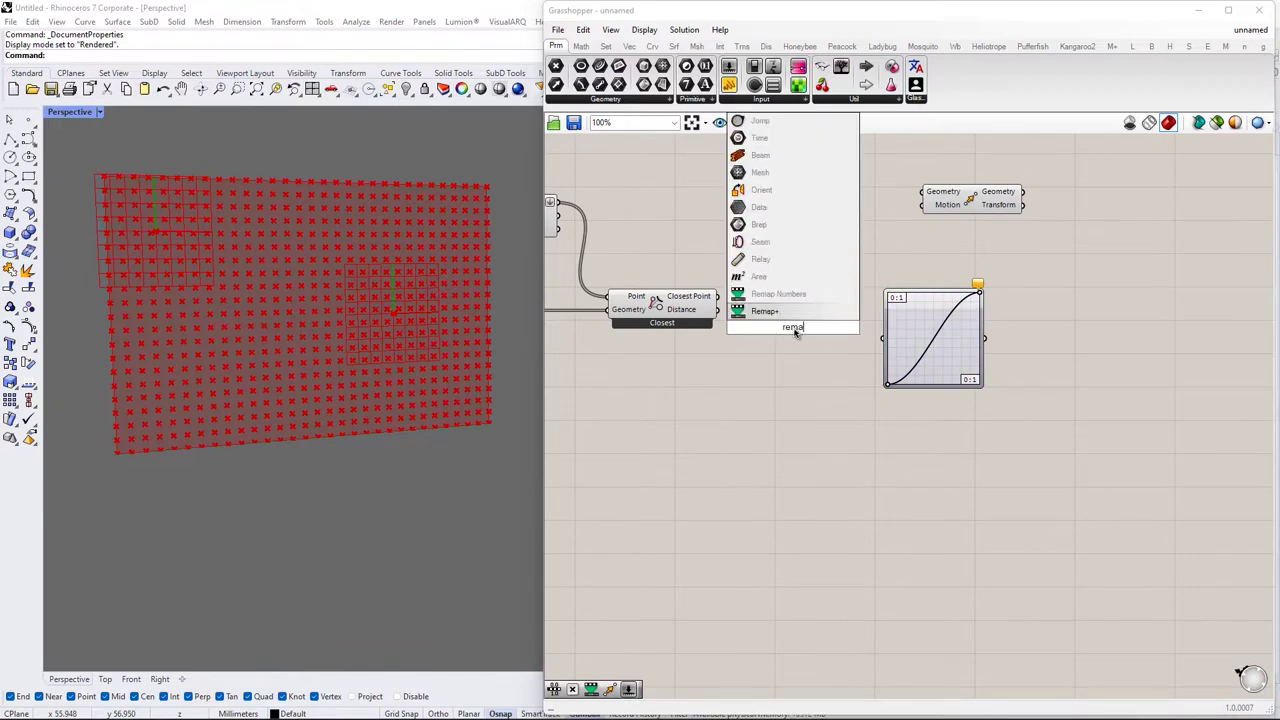
click(801, 315)
scroll(749, 308, up, 5)
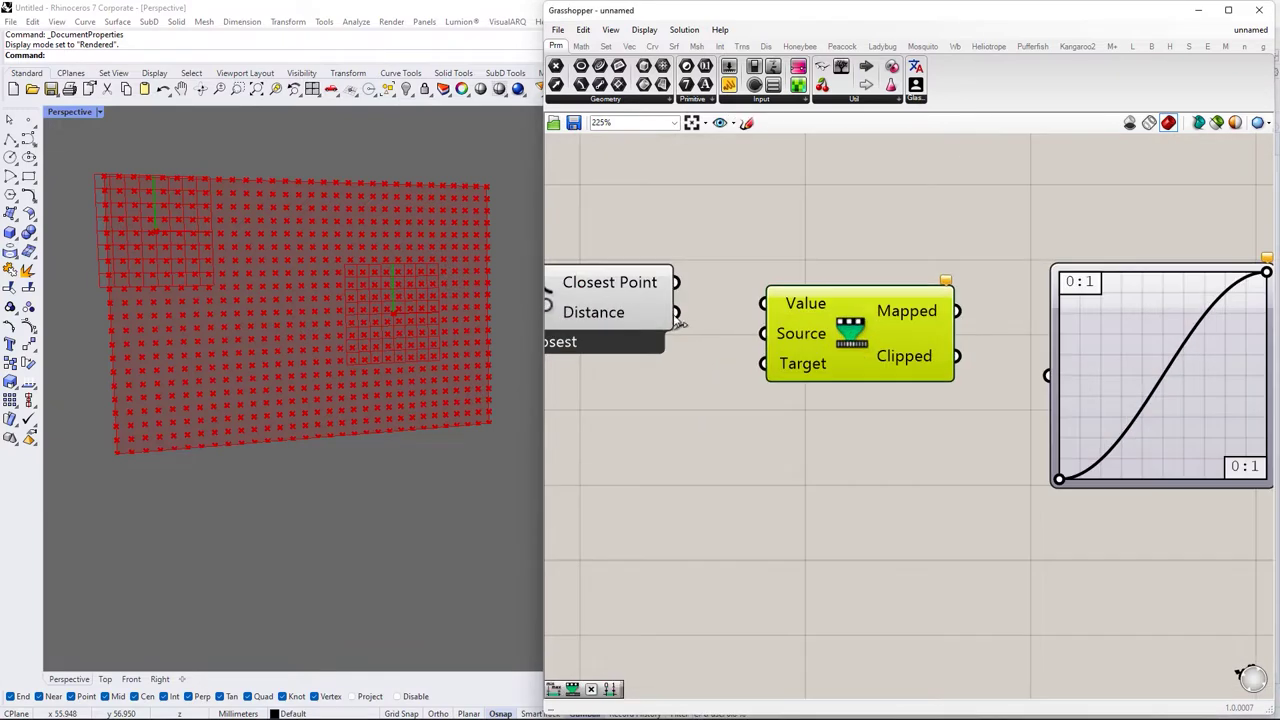
drag(872, 328, 897, 321)
Connect the Mapped output of Remap Numbers to the Graph Mapper and adjust the spacing between them
scroll(892, 324, down, 3)
right_drag(897, 321, 771, 301)
drag(903, 314, 928, 314)
scroll(857, 319, up, 2)
drag(848, 295, 929, 343)
drag(972, 334, 940, 286)
scroll(940, 287, down, 1)
right_drag(774, 315, 893, 309)
click(893, 309)
Add a Bounds component, connect Distance to its Numbers input, and connect its Domain output to Remap Numbers' Source
double_click(779, 343)
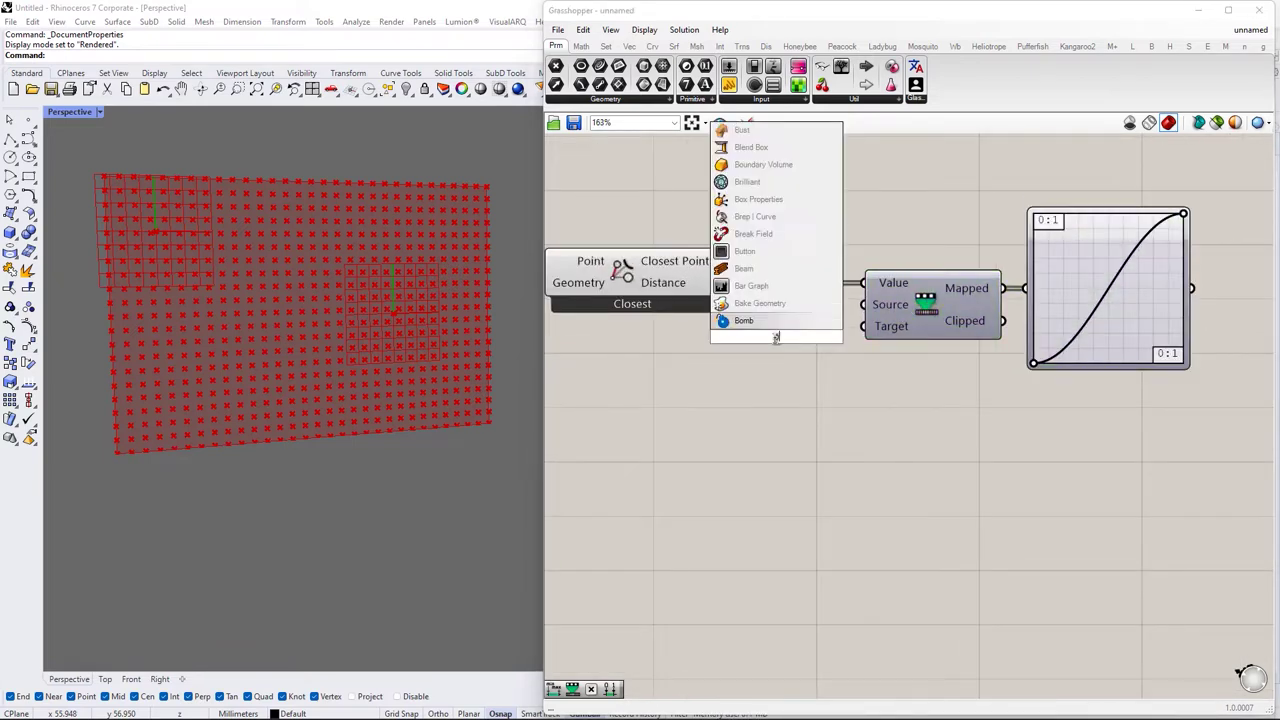
click(798, 305)
scroll(703, 281, up, 2)
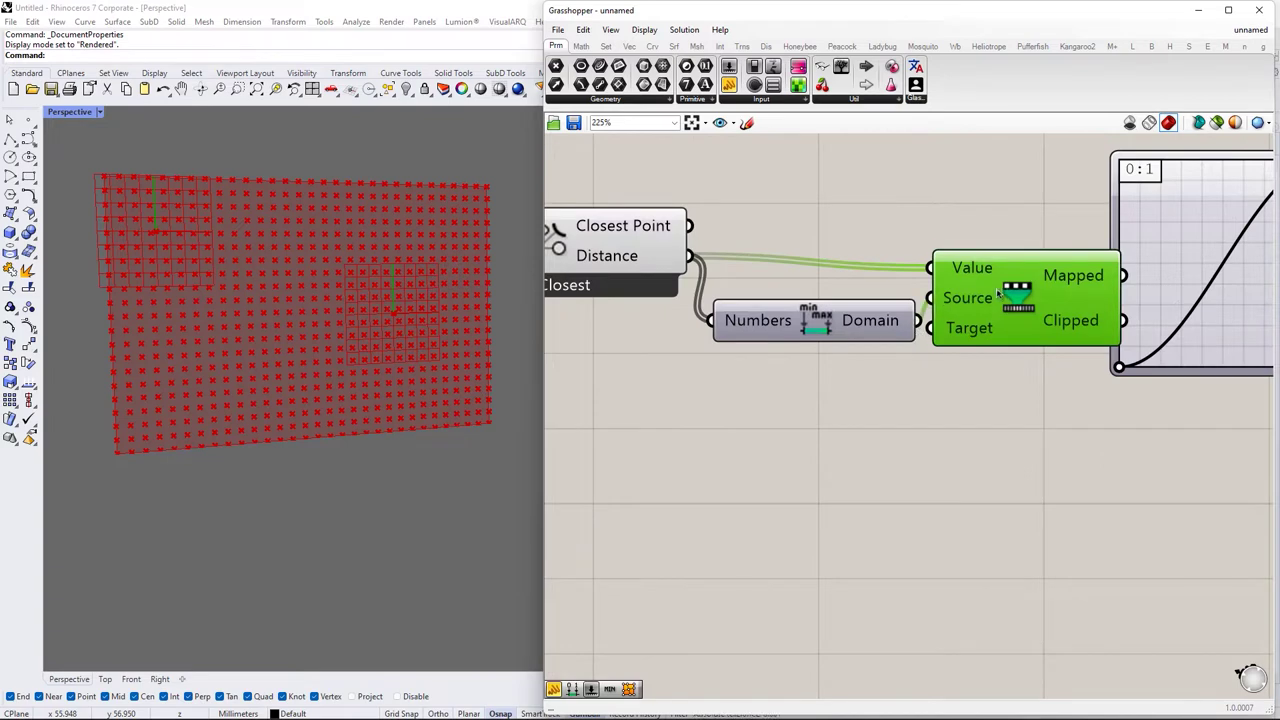
Rearrange the Remap Numbers, Bounds and Graph Mapper components into a tidy row
drag(995, 296, 1013, 284)
scroll(786, 310, down, 3)
drag(831, 327, 843, 325)
right_drag(875, 329, 698, 343)
drag(918, 292, 999, 292)
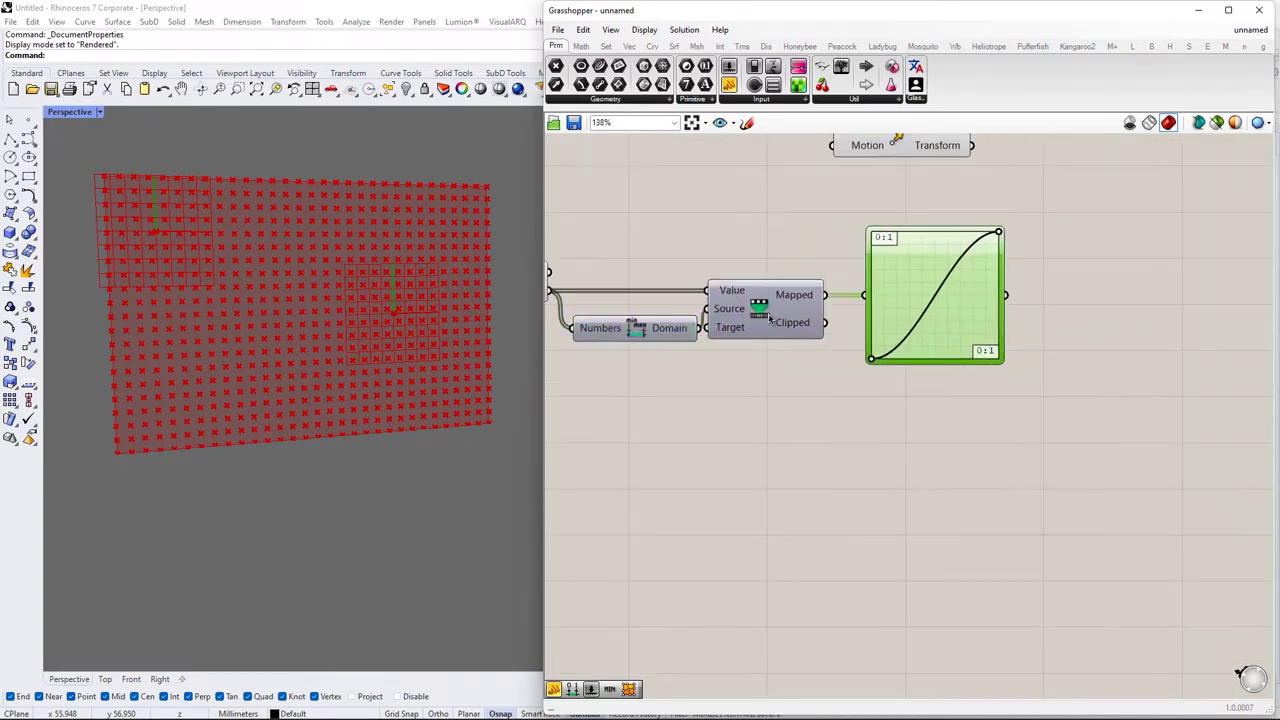
drag(886, 317, 898, 317)
Add a Construct Domain component below Bounds and connect its Domain output to Remap Numbers' Target input
scroll(1068, 320, down, 4)
scroll(850, 357, up, 2)
double_click(850, 357)
text(doma)
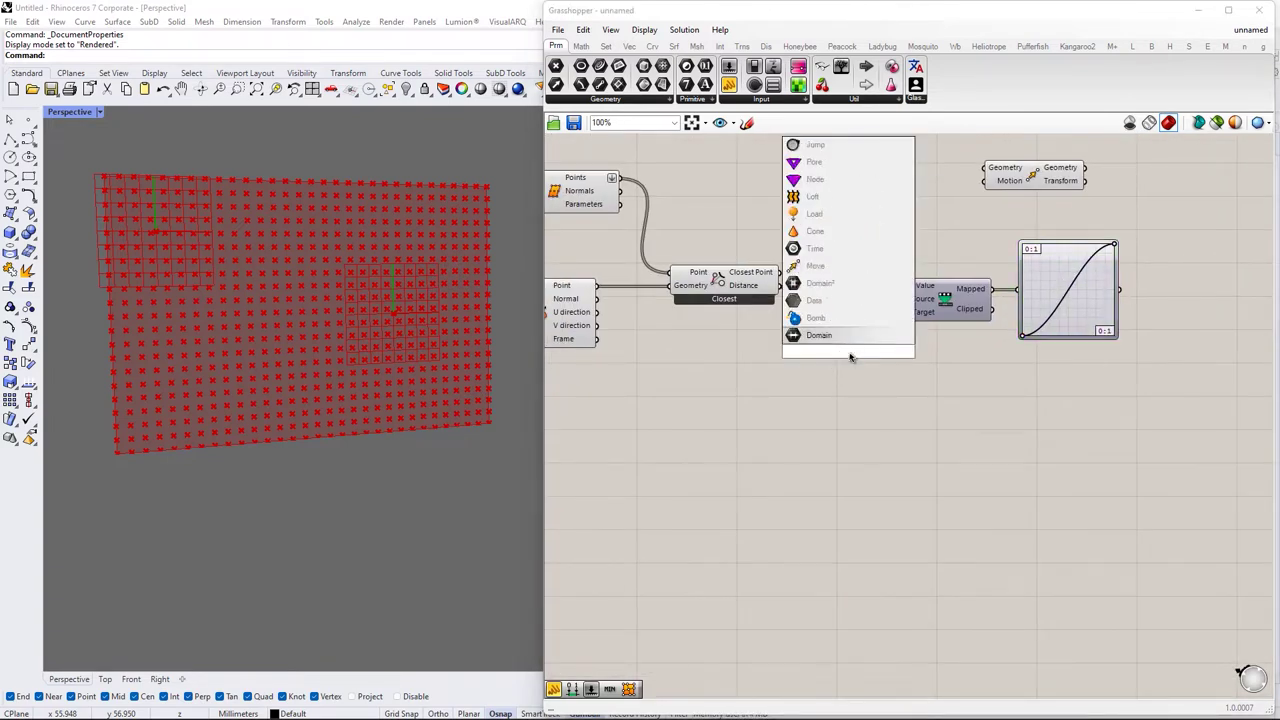
text(domian)
key(BackSpace)
key(BackSpace)
key(BackSpace)
key(BackSpace)
key(BackSpace)
key(BackSpace)
text(cons)
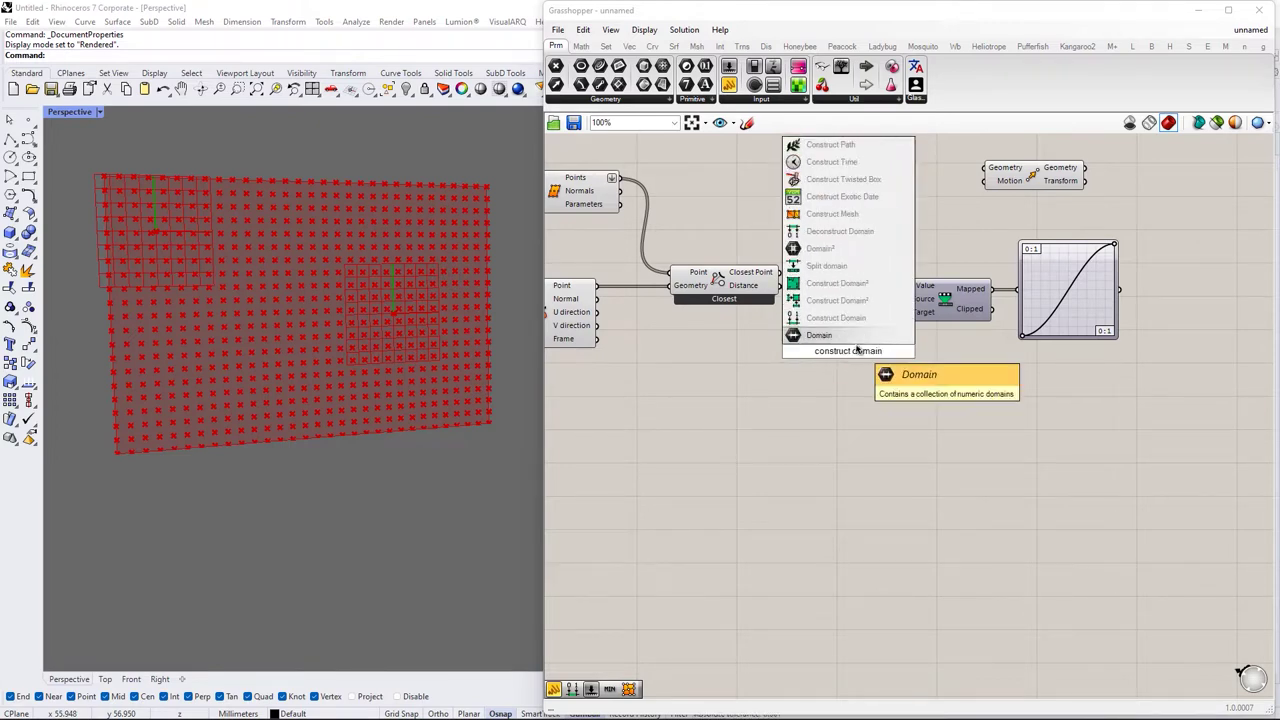
text(truct domain)
key(Return)
scroll(860, 337, up, 3)
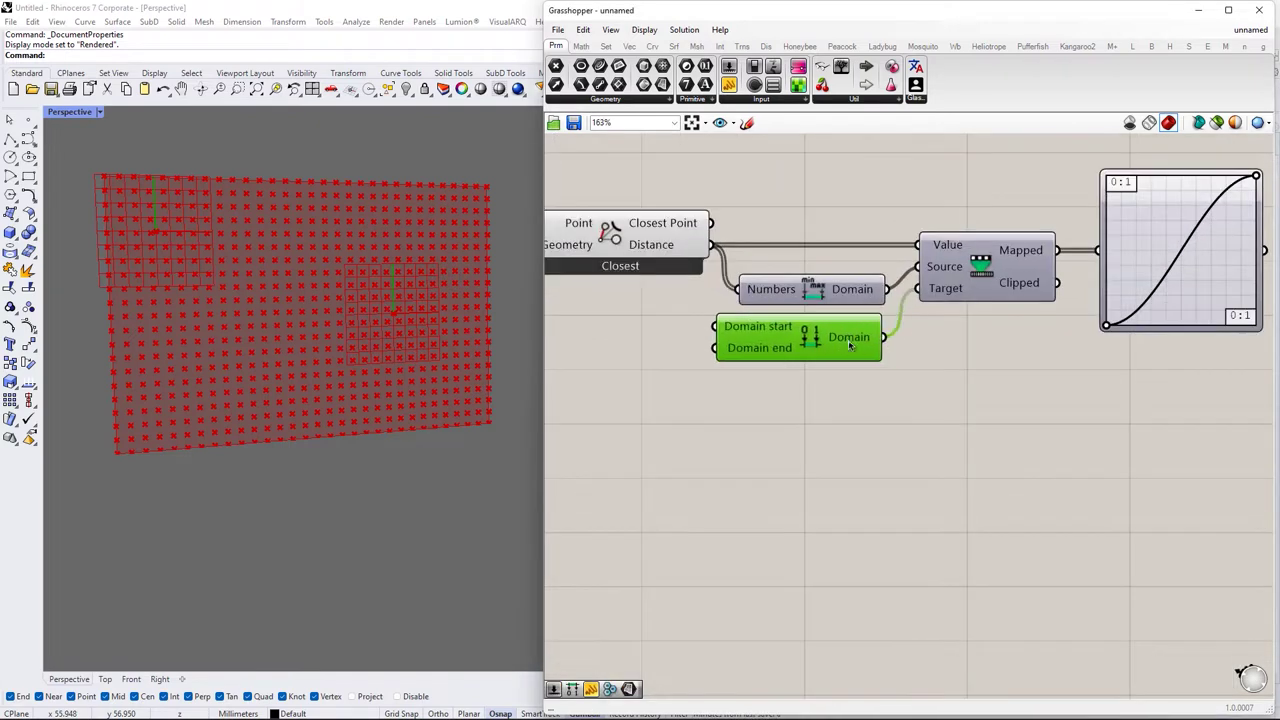
Add a number slider ranging from 0 to 5.00 and connect it to Construct Domain's Domain end
scroll(850, 345, down, 1)
right_drag(850, 345, 980, 335)
double_click(713, 337)
text(0.000)
key(Return)
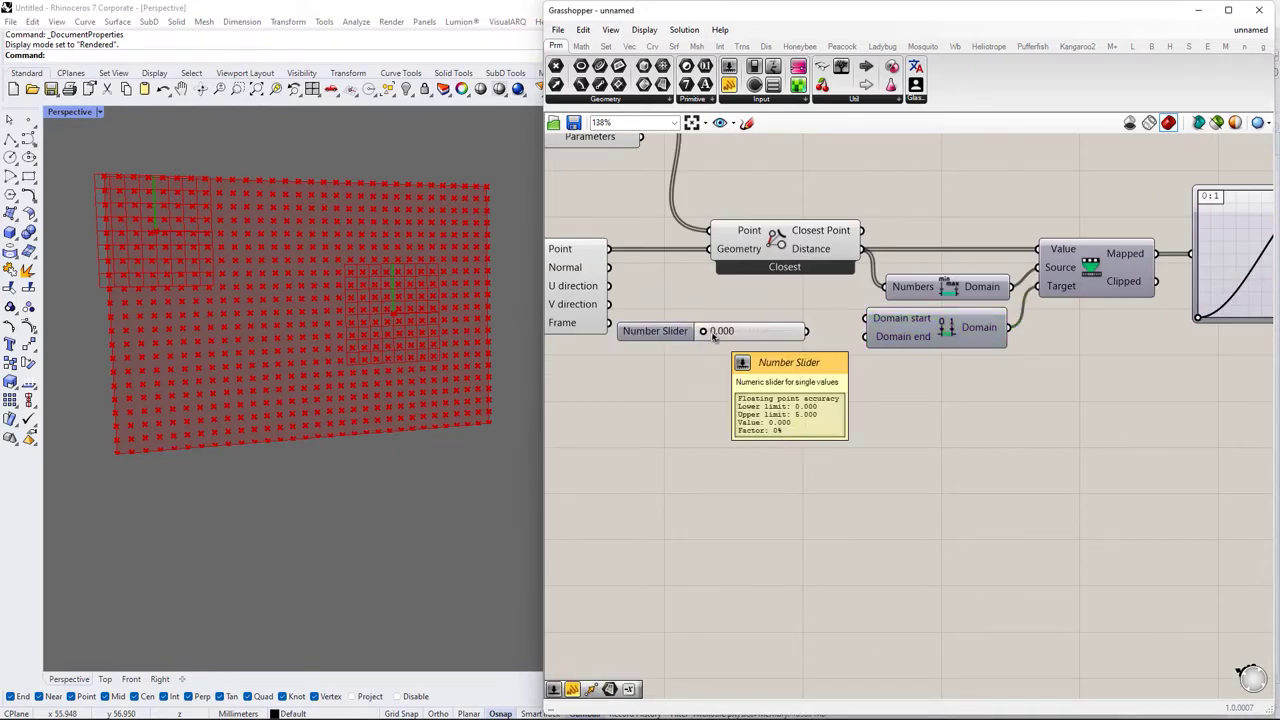
click(725, 371)
text(0..5.00)
key(Return)
scroll(803, 325, up, 3)
drag(794, 366, 905, 350)
right_click(935, 314)
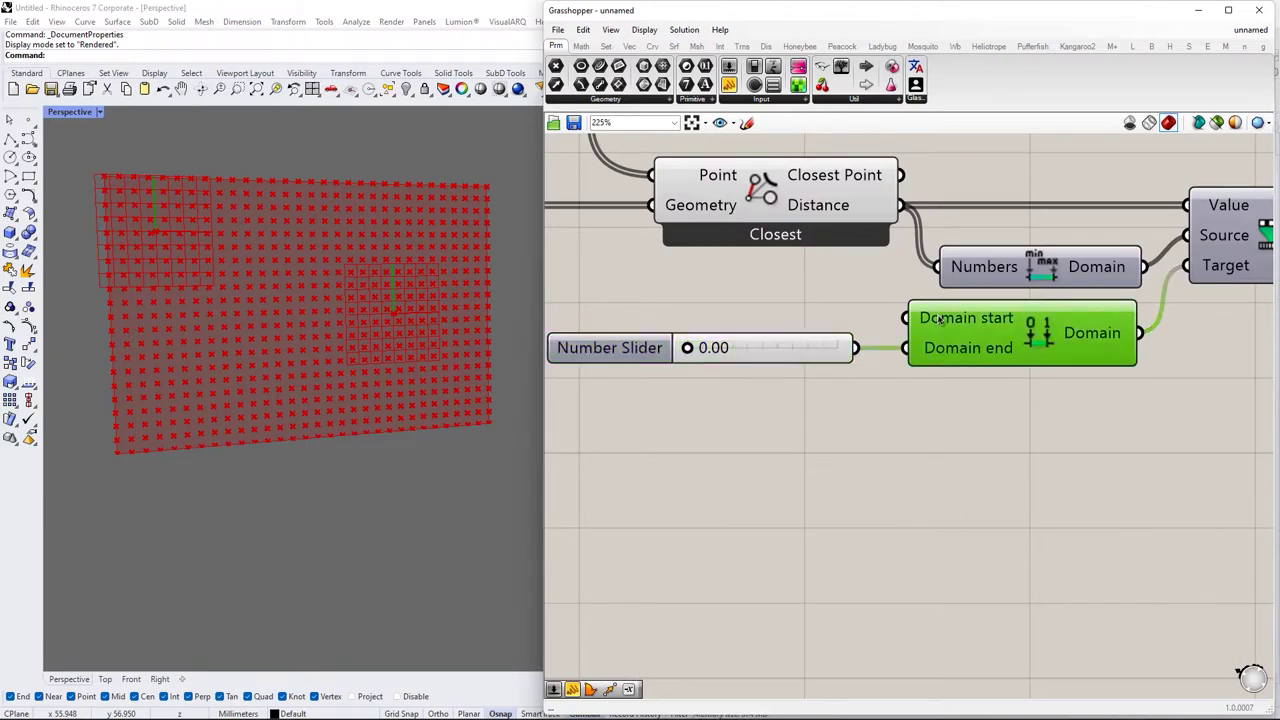
click(930, 446)
Duplicate the Remap Numbers, Bounds and Construct Domain components and place the copies after the Graph Mapper
scroll(884, 456, down, 5)
right_drag(1090, 362, 818, 375)
scroll(818, 375, up, 1)
scroll(818, 375, down, 3)
right_drag(731, 423, 838, 393)
scroll(842, 393, up, 2)
double_click(842, 393)
alt+drag(857, 293, 1134, 369)
right_drag(1160, 369, 1014, 360)
scroll(1014, 360, up, 3)
drag(1014, 360, 1068, 348)
Connect the Graph Mapper output to the copied Remap Numbers' Value and Bounds' Numbers, and line up the copied components
right_drag(977, 236, 943, 329)
click(943, 330)
drag(970, 428, 963, 346)
scroll(757, 321, up, 2)
drag(745, 309, 953, 336)
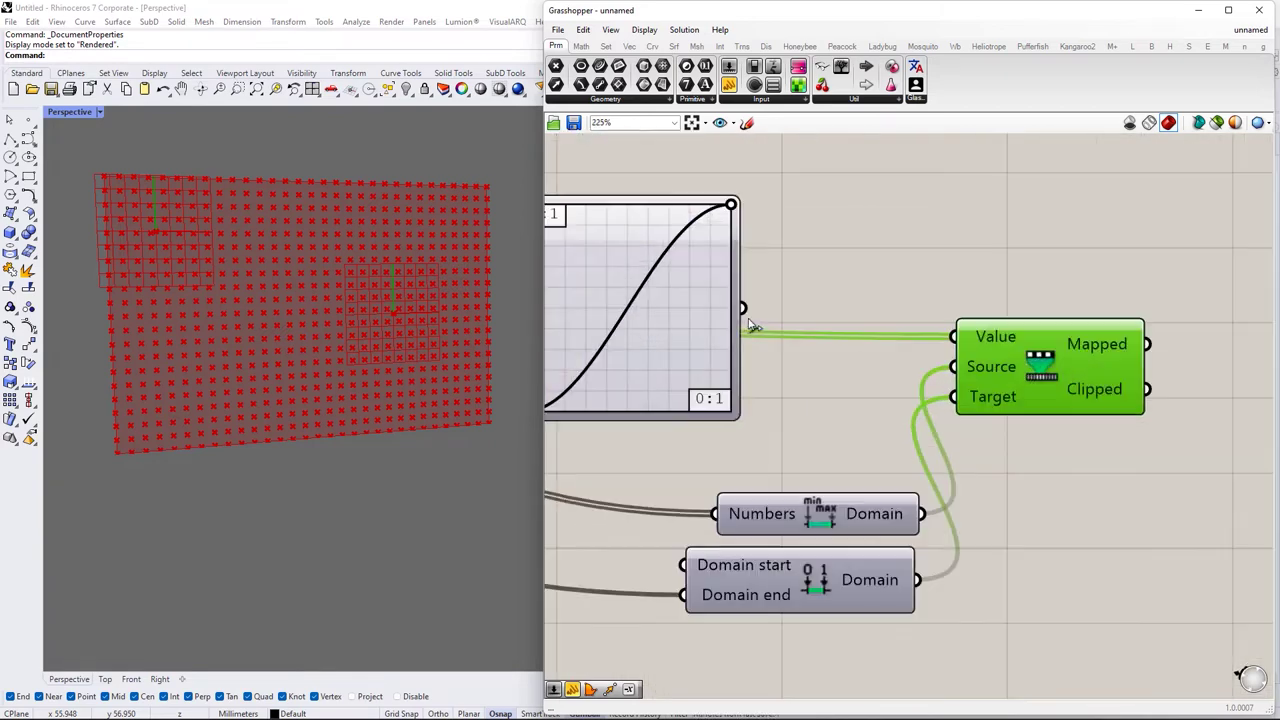
drag(1037, 365, 1081, 336)
drag(865, 506, 930, 354)
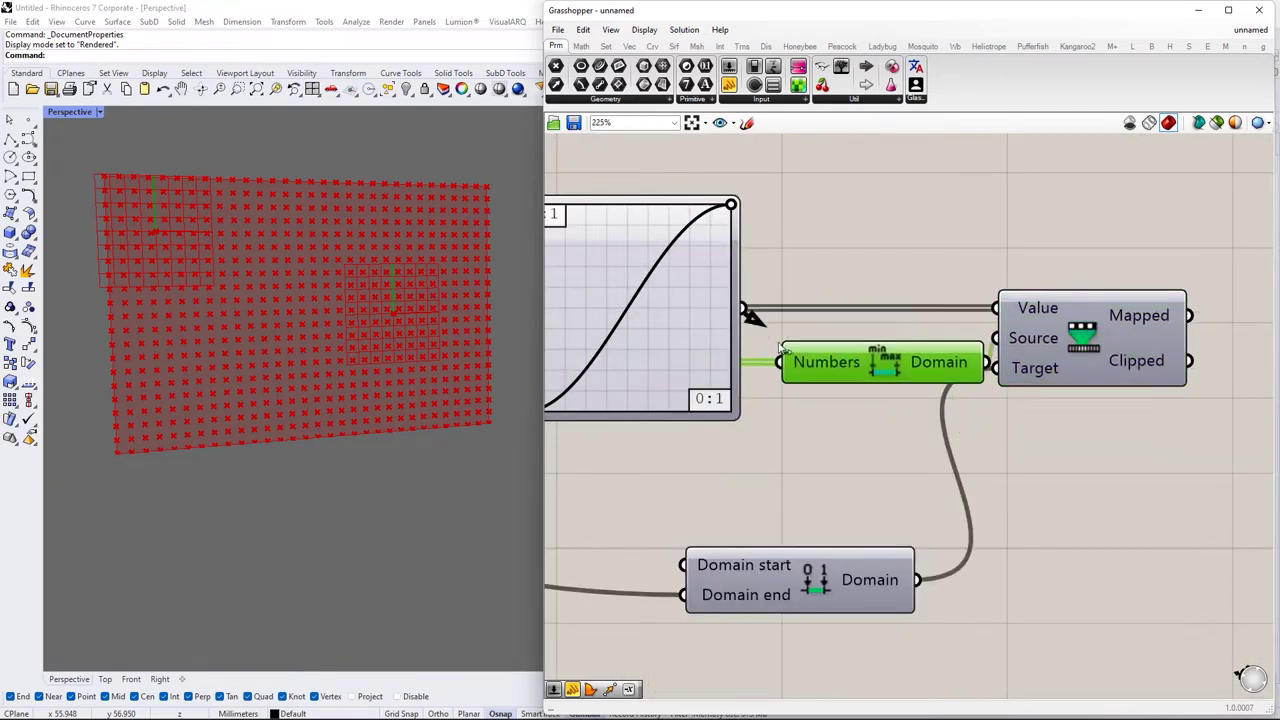
scroll(748, 316, down, 1)
drag(855, 553, 914, 447)
Duplicate the number slider for the second Construct Domain's Domain end, remove the extra domain copy, and set the slider to 1.11
scroll(914, 447, down, 4)
right_drag(646, 483, 889, 386)
shift+click(697, 342)
alt+drag(697, 342, 784, 373)
right_drag(1258, 360, 1103, 379)
click(1106, 380)
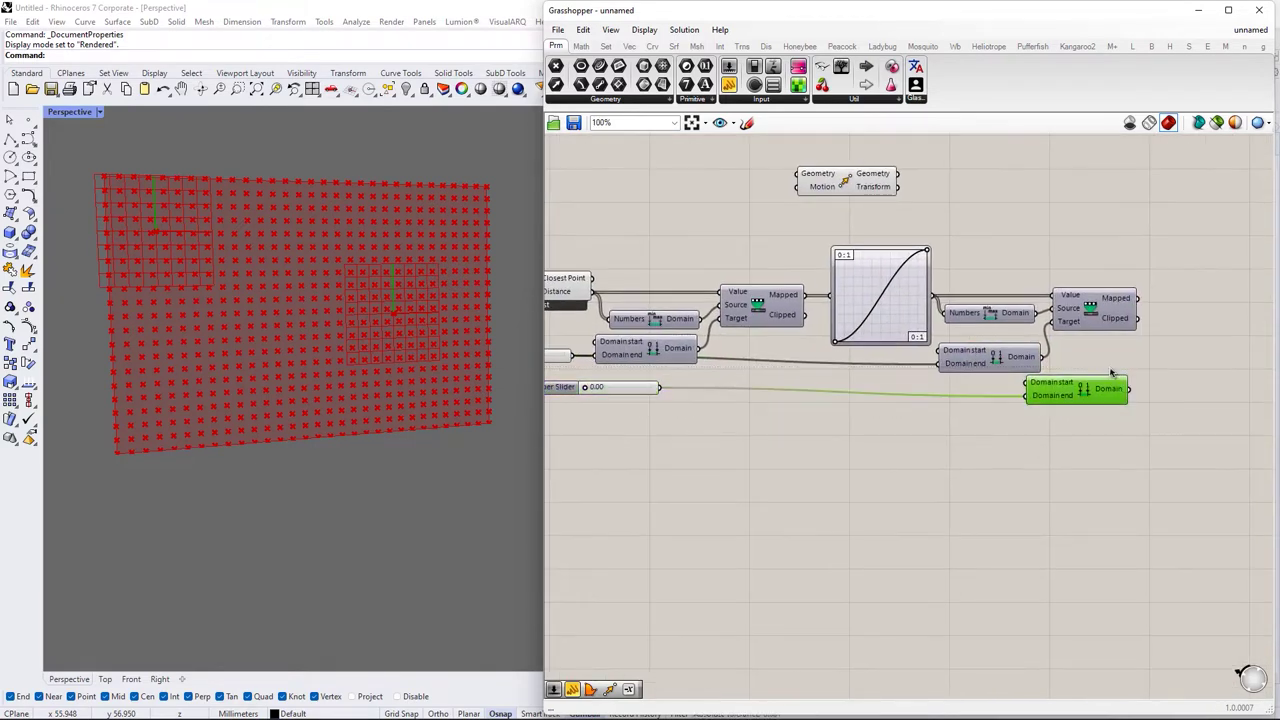
scroll(881, 367, up, 4)
drag(633, 394, 928, 370)
scroll(850, 432, up, 1)
drag(841, 357, 848, 357)
Shift the Move component past the second Remap Numbers and add a Unit Y component before it
scroll(866, 345, down, 6)
right_drag(894, 320, 777, 294)
drag(748, 274, 1096, 303)
scroll(1071, 320, up, 2)
right_drag(965, 330, 915, 342)
click(909, 343)
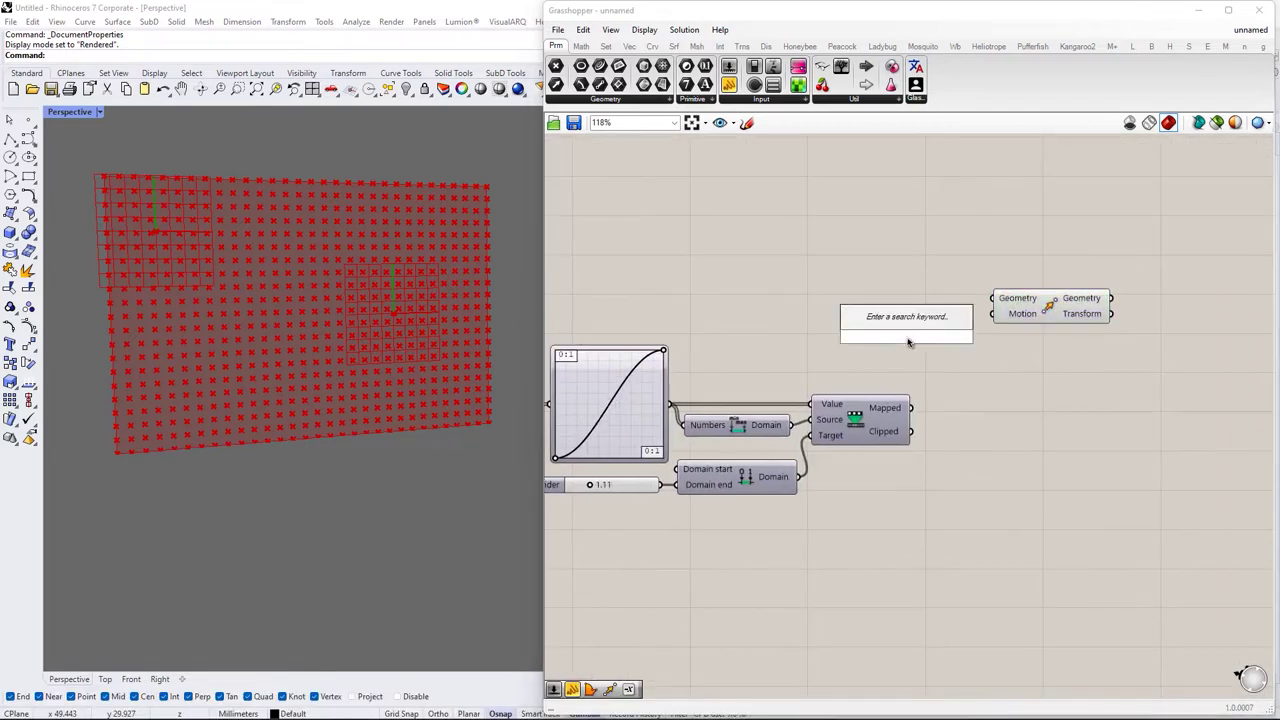
text(ys)
key(Return)
Connect the Points output of the surface division to the Move component's Geometry input
scroll(907, 337, up, 2)
scroll(1070, 303, down, 4)
drag(1087, 298, 892, 278)
right_drag(973, 286, 1271, 290)
drag(1138, 282, 1150, 277)
scroll(1150, 278, down, 3)
right_drag(1150, 285, 797, 275)
scroll(797, 276, up, 1)
drag(797, 267, 954, 271)
scroll(952, 270, up, 3)
Connect the second Remap Numbers' Mapped output to Unit Y's Factor and the Unit vector to Move's Motion
drag(1023, 305, 996, 305)
scroll(917, 349, up, 2)
drag(772, 362, 848, 340)
drag(980, 284, 1013, 284)
drag(839, 334, 877, 334)
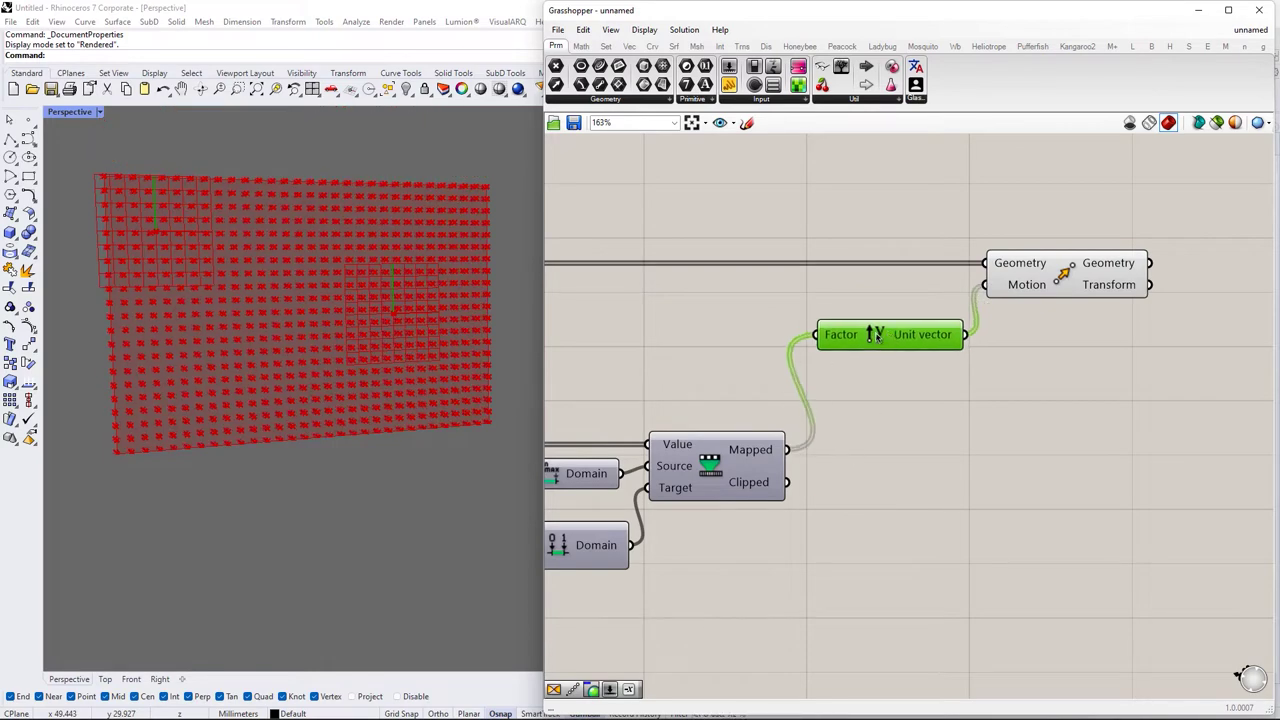
Apply an expression to Unit Y's Factor input and nudge the component into place
scroll(876, 336, up, 2)
right_click(842, 340)
mouse_move(900, 470)
click(1038, 503)
drag(922, 338, 934, 338)
Reshape the Graph Mapper's curve into a single hump and raise the slider feeding the second Construct Domain
scroll(934, 338, down, 4)
scroll(365, 380, down, 5)
right_drag(360, 379, 338, 371)
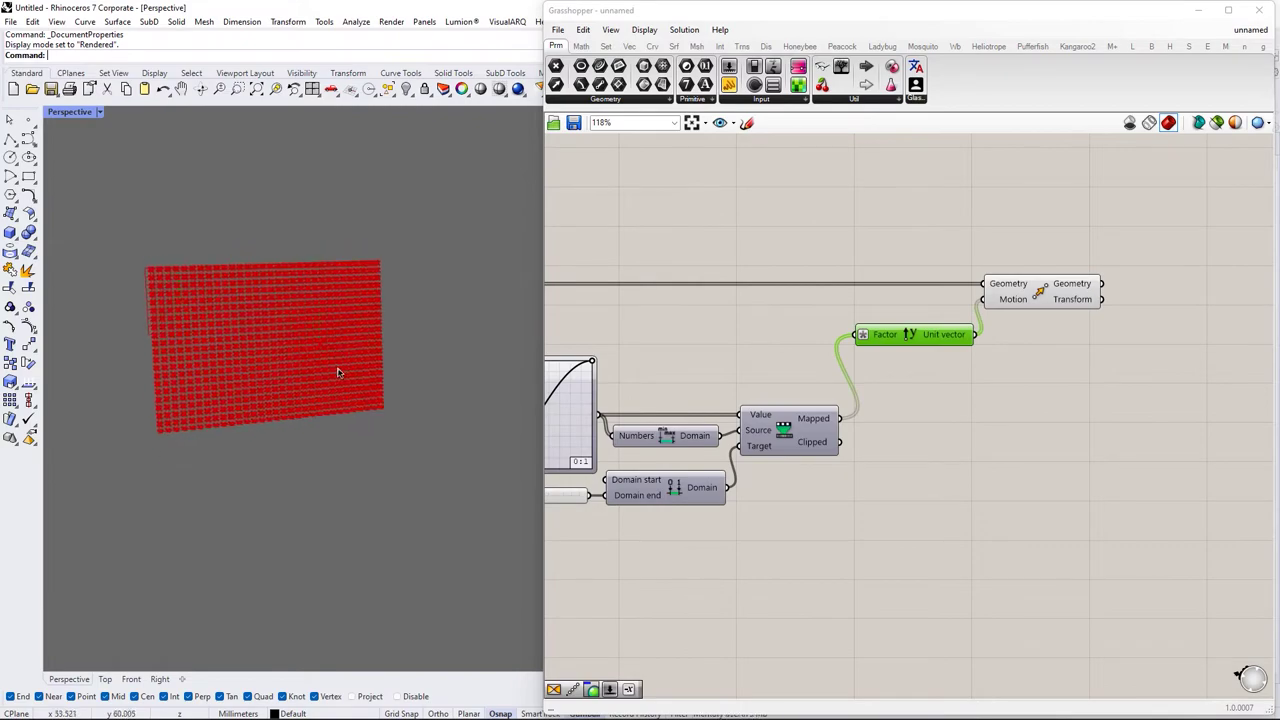
scroll(338, 371, up, 5)
scroll(812, 370, down, 4)
scroll(612, 380, up, 7)
scroll(809, 362, up, 1)
drag(761, 558, 789, 562)
scroll(358, 369, up, 2)
scroll(761, 487, up, 1)
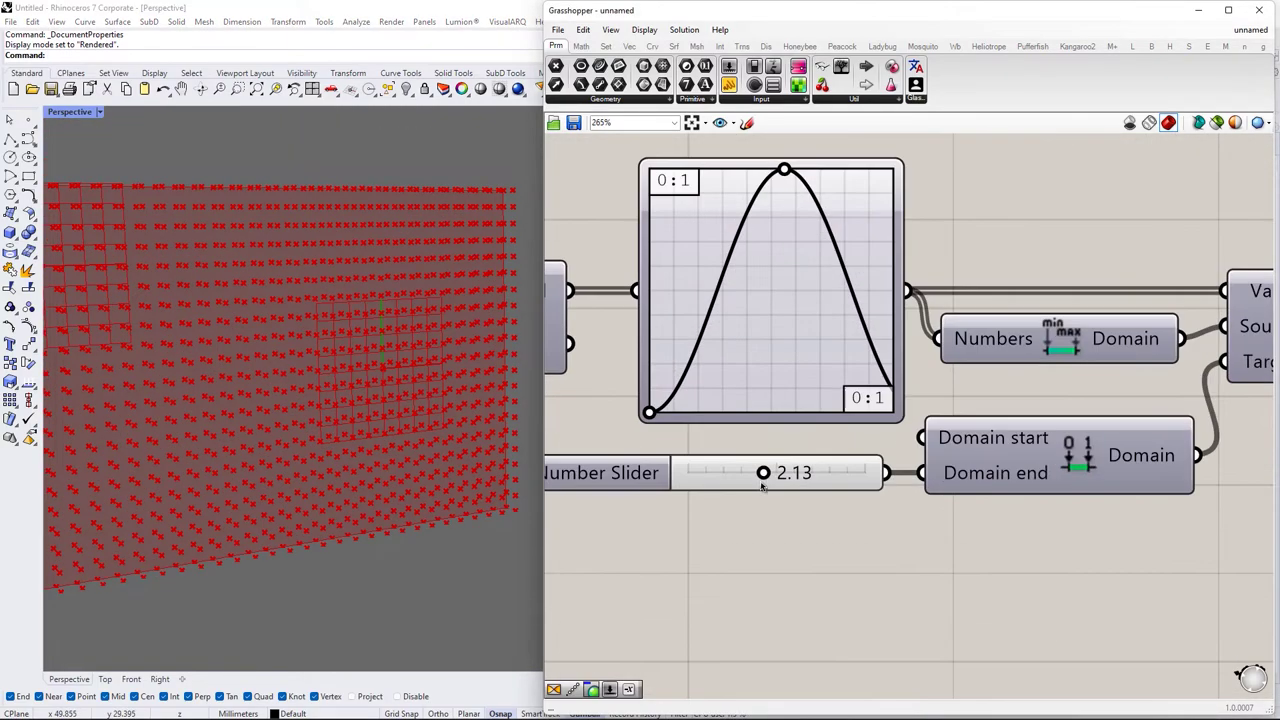
drag(745, 478, 778, 476)
Add a Surface From Points component after Move and connect Move's Geometry output to its Points input
scroll(824, 424, down, 6)
right_drag(1120, 370, 748, 410)
drag(863, 309, 880, 309)
right_drag(927, 357, 829, 374)
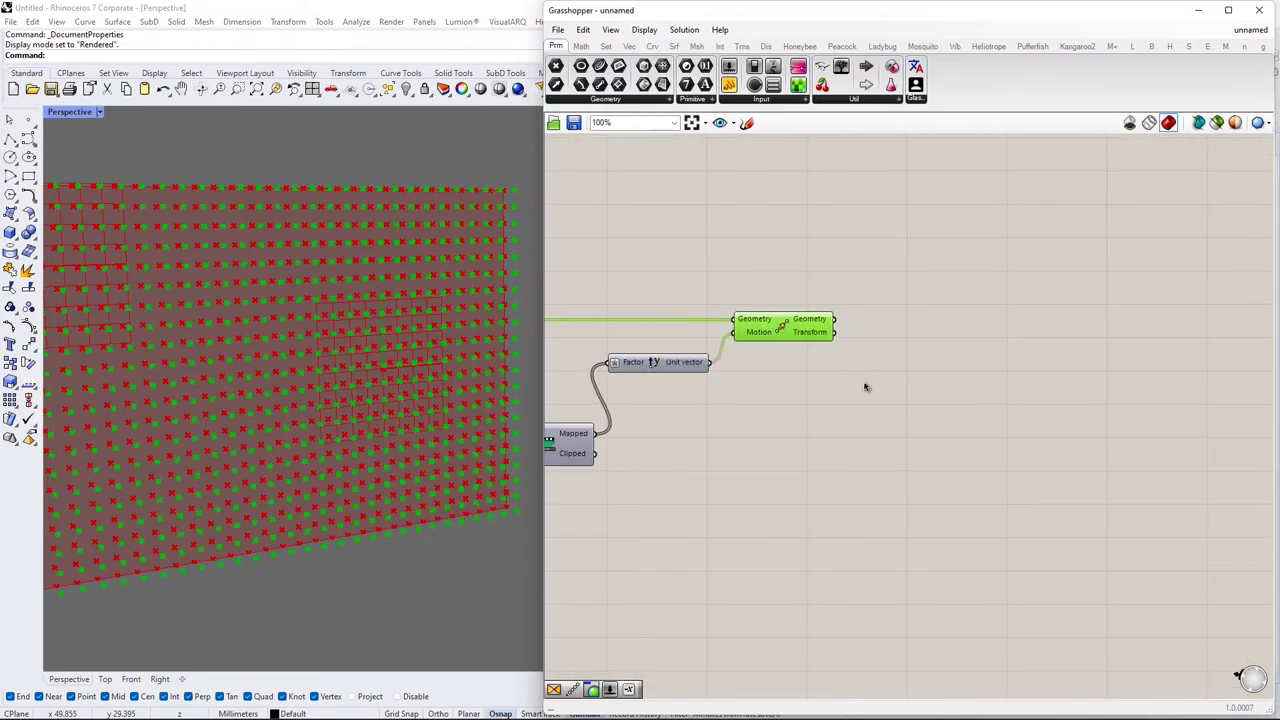
double_click(897, 384)
text(sr)
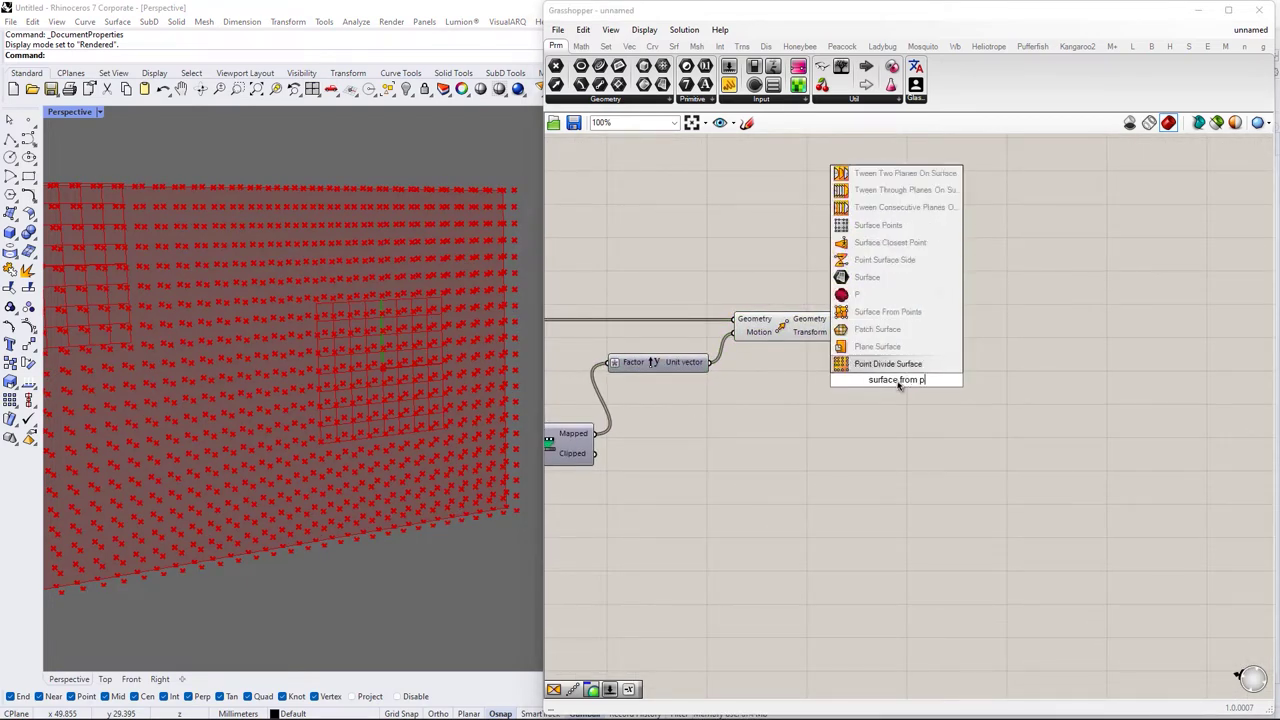
click(895, 348)
scroll(897, 365, up, 1)
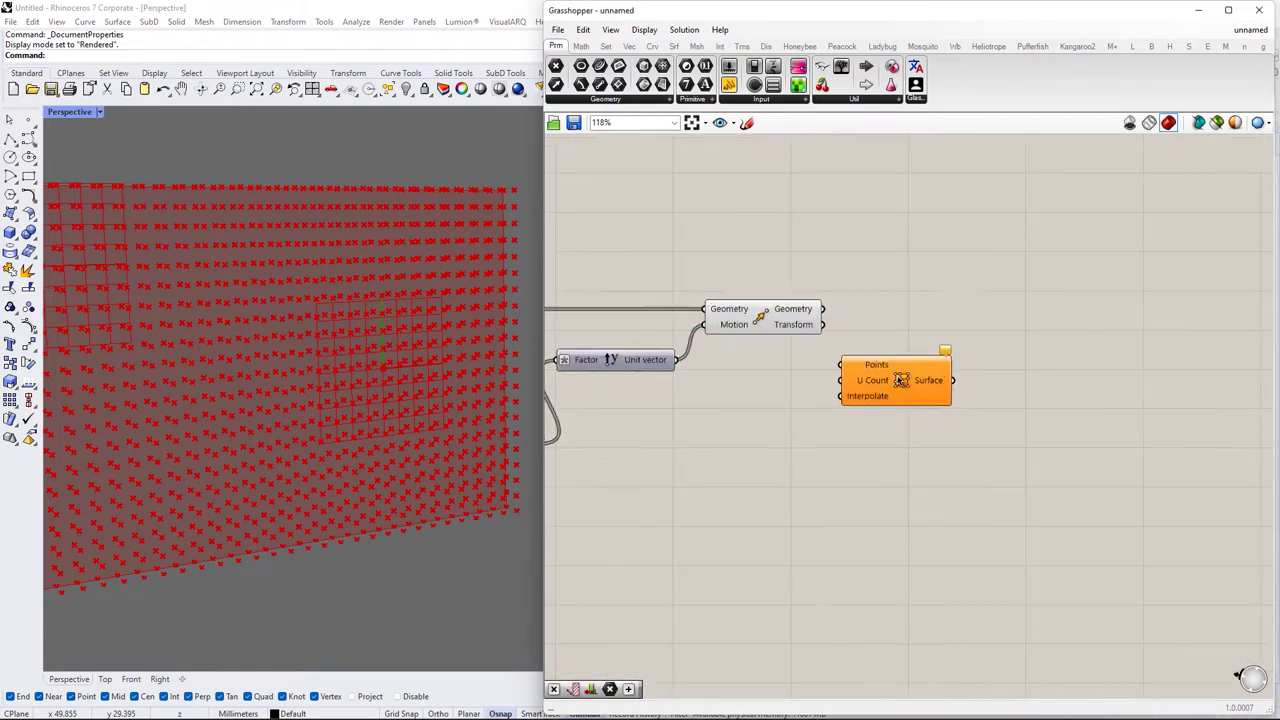
drag(900, 374, 919, 389)
scroll(835, 320, up, 3)
drag(818, 304, 866, 414)
Set the number slider feeding the first Construct Domain to 1.83
scroll(886, 468, down, 5)
scroll(326, 326, down, 6)
right_drag(326, 326, 303, 414)
scroll(303, 414, up, 5)
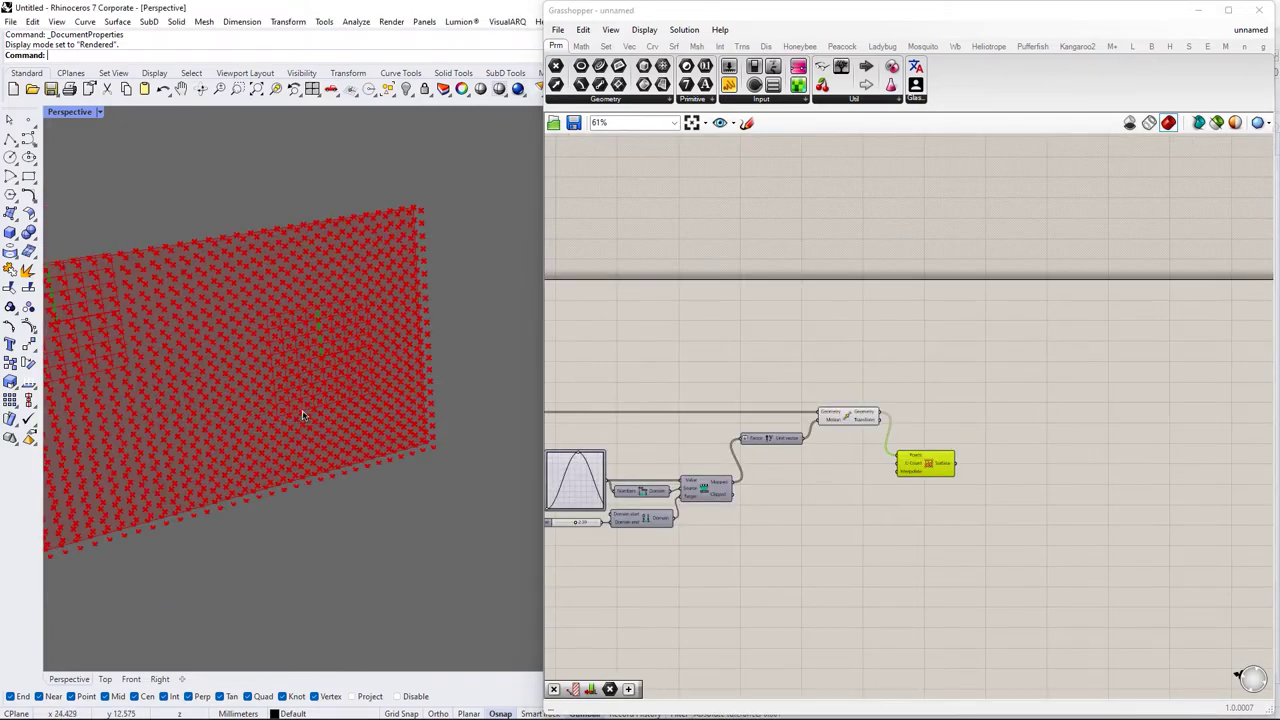
right_drag(610, 560, 955, 430)
scroll(758, 448, up, 1)
scroll(645, 373, up, 6)
drag(772, 386, 839, 386)
scroll(376, 411, down, 6)
scroll(362, 390, up, 6)
Add an Addition component and connect the U Count slider of 30 to its A input
scroll(580, 420, down, 4)
right_drag(580, 420, 711, 377)
scroll(711, 377, down, 2)
right_drag(1160, 380, 914, 414)
right_drag(830, 462, 983, 428)
right_drag(570, 464, 852, 466)
scroll(854, 466, up, 2)
right_drag(1060, 404, 906, 446)
double_click(906, 446)
text(add)
key(Return)
scroll(729, 220, up, 2)
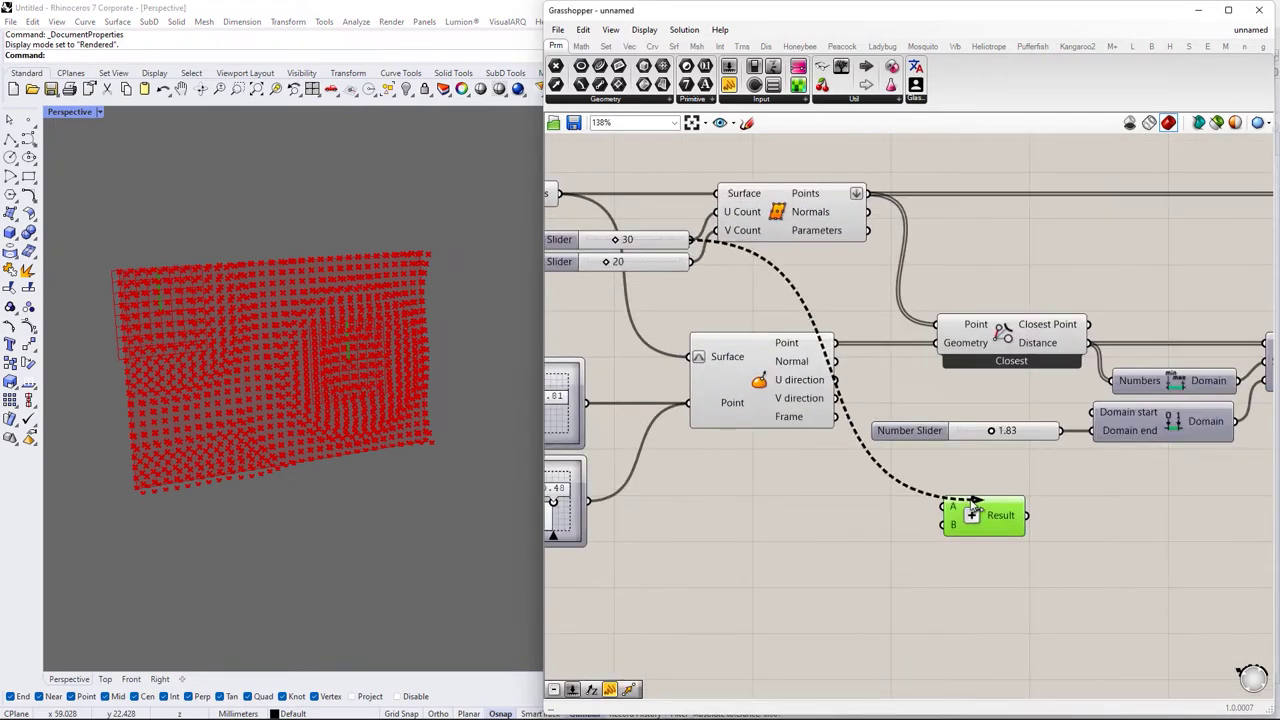
drag(978, 504, 945, 507)
Move the Addition component across the canvas to just before Surface From Points
scroll(1010, 518, down, 5)
right_drag(1010, 518, 722, 429)
scroll(1184, 363, up, 6)
right_drag(1184, 363, 946, 444)
drag(905, 444, 1023, 420)
right_drag(835, 497, 886, 483)
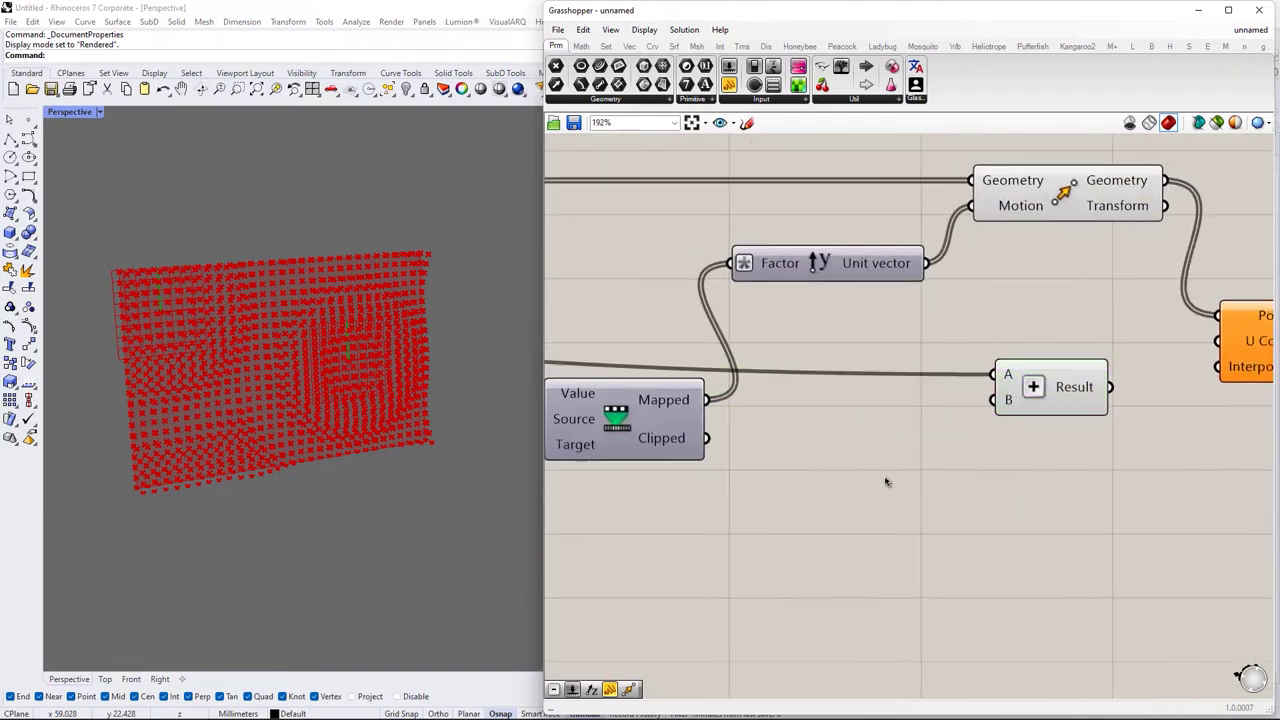
Add a panel containing 1 and connect it to the Addition component's B input
double_click(885, 479)
text(")
text(1)
key(Return)
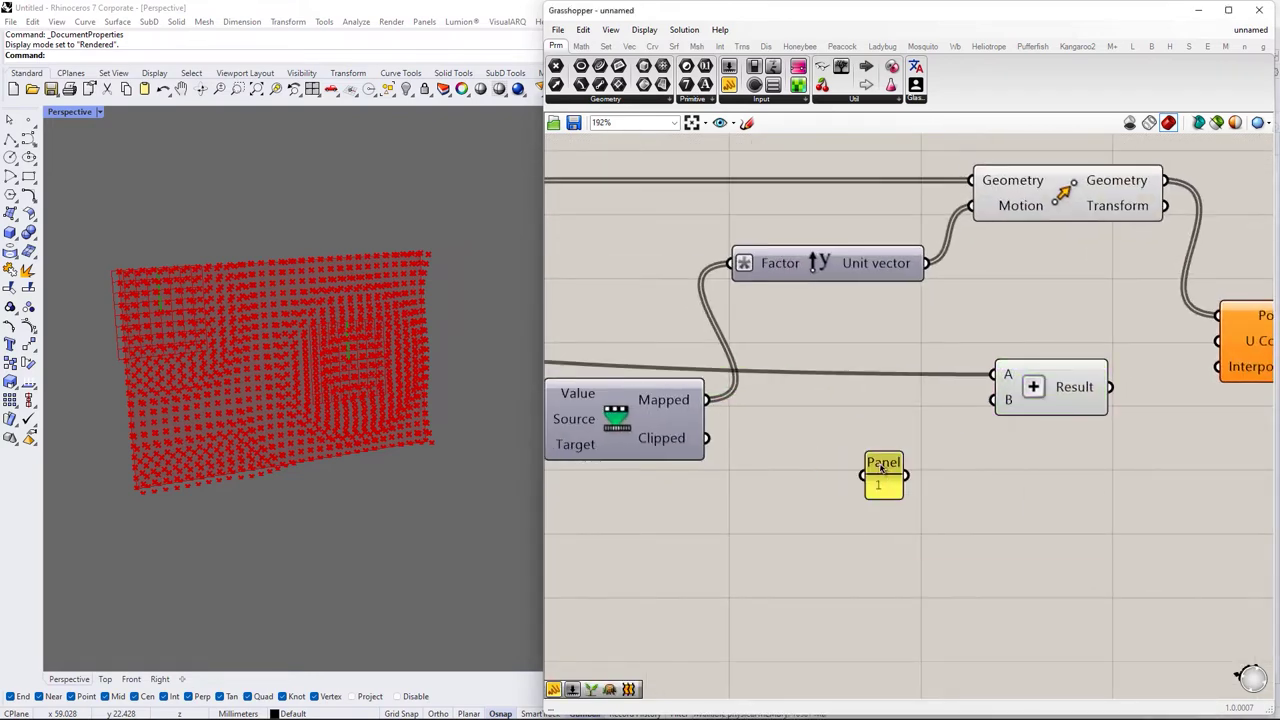
right_drag(1097, 391, 918, 401)
scroll(918, 401, down, 1)
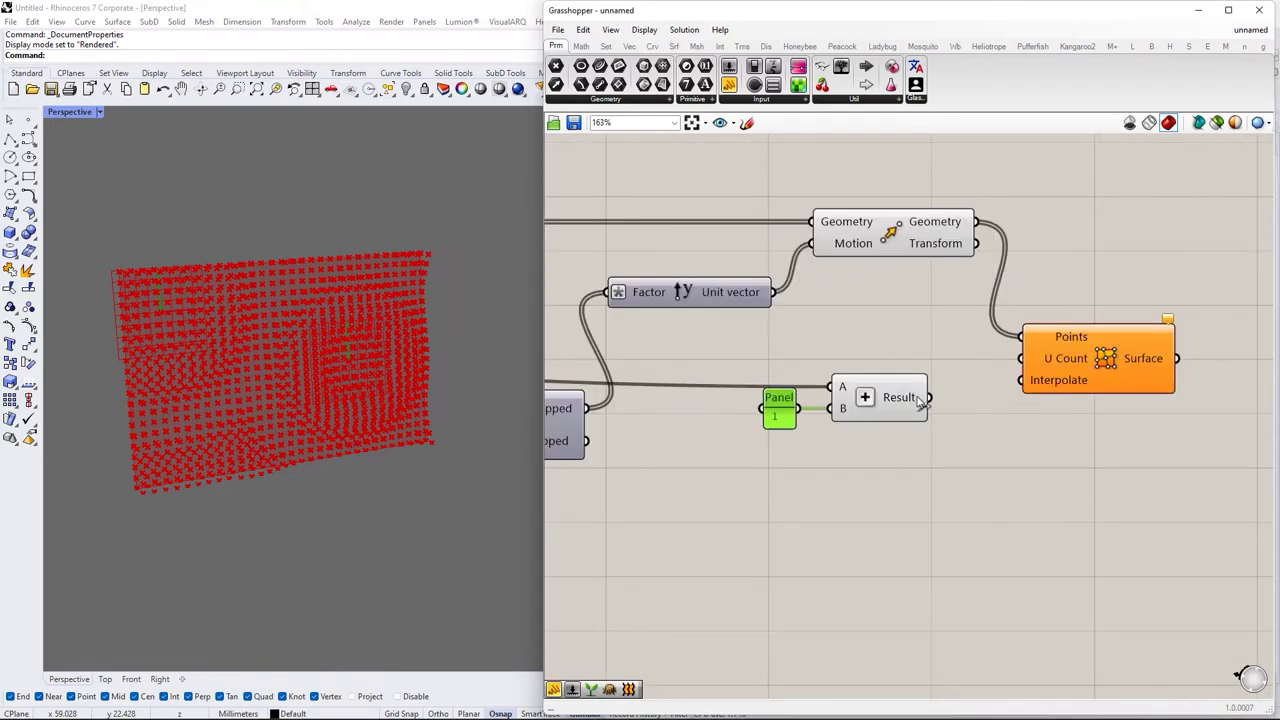
Connect the Addition Result to the U Count input of Surface From Points and tidy the components
drag(926, 365, 1021, 358)
scroll(780, 412, up, 2)
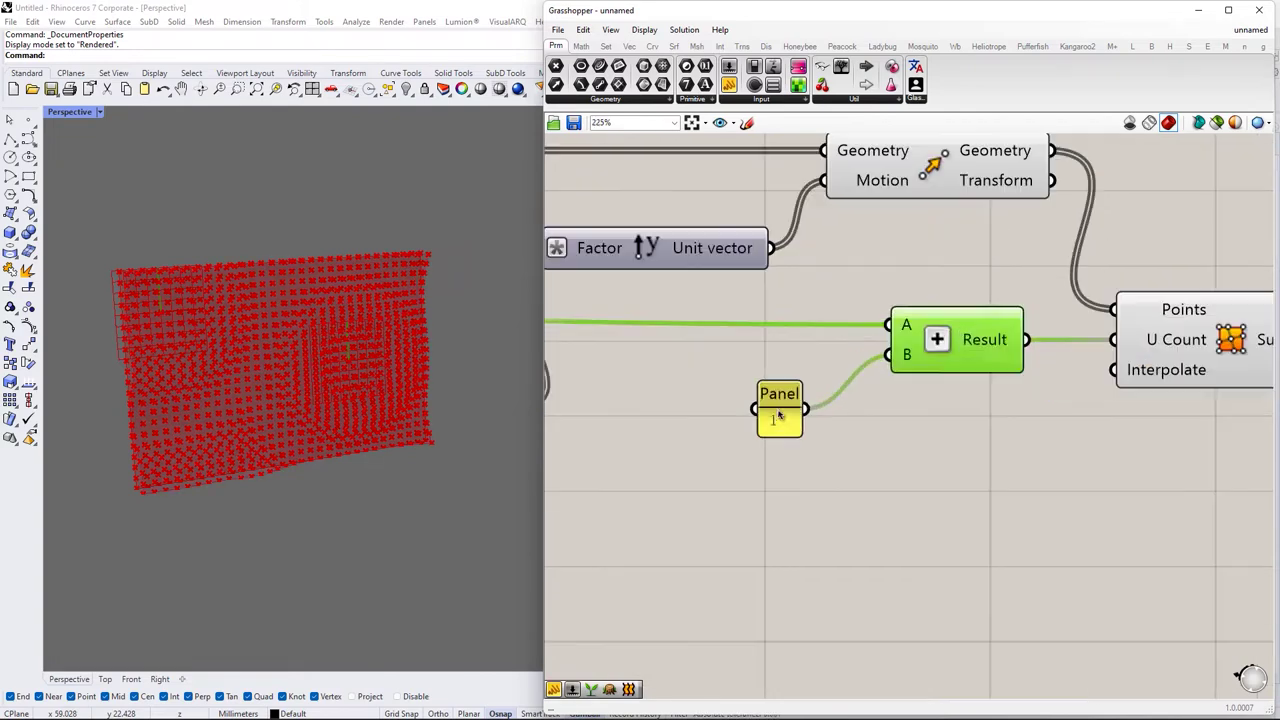
scroll(821, 354, down, 5)
right_drag(882, 391, 786, 403)
scroll(812, 366, up, 2)
click(812, 368)
click(877, 294)
scroll(866, 322, down, 5)
scroll(866, 334, up, 4)
Add a Custom Preview component and connect the Surface output to its Geometry input
double_click(865, 366)
text(cum)
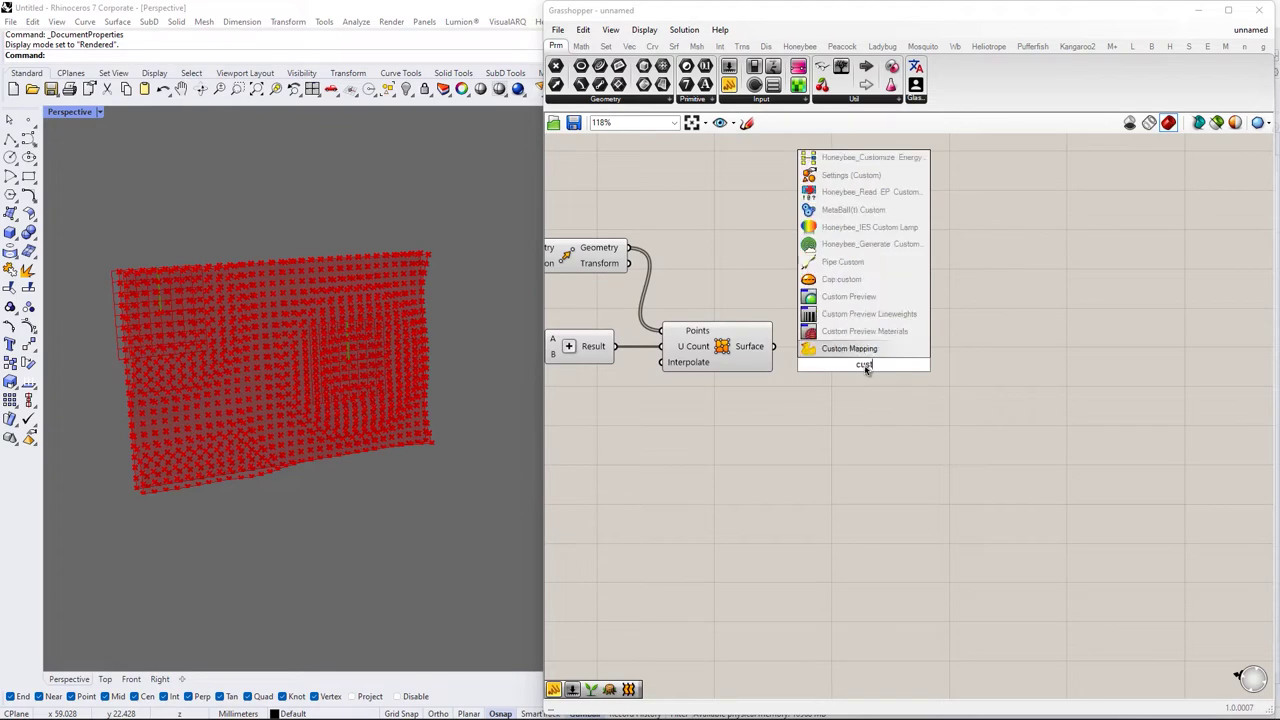
click(850, 315)
drag(775, 347, 863, 366)
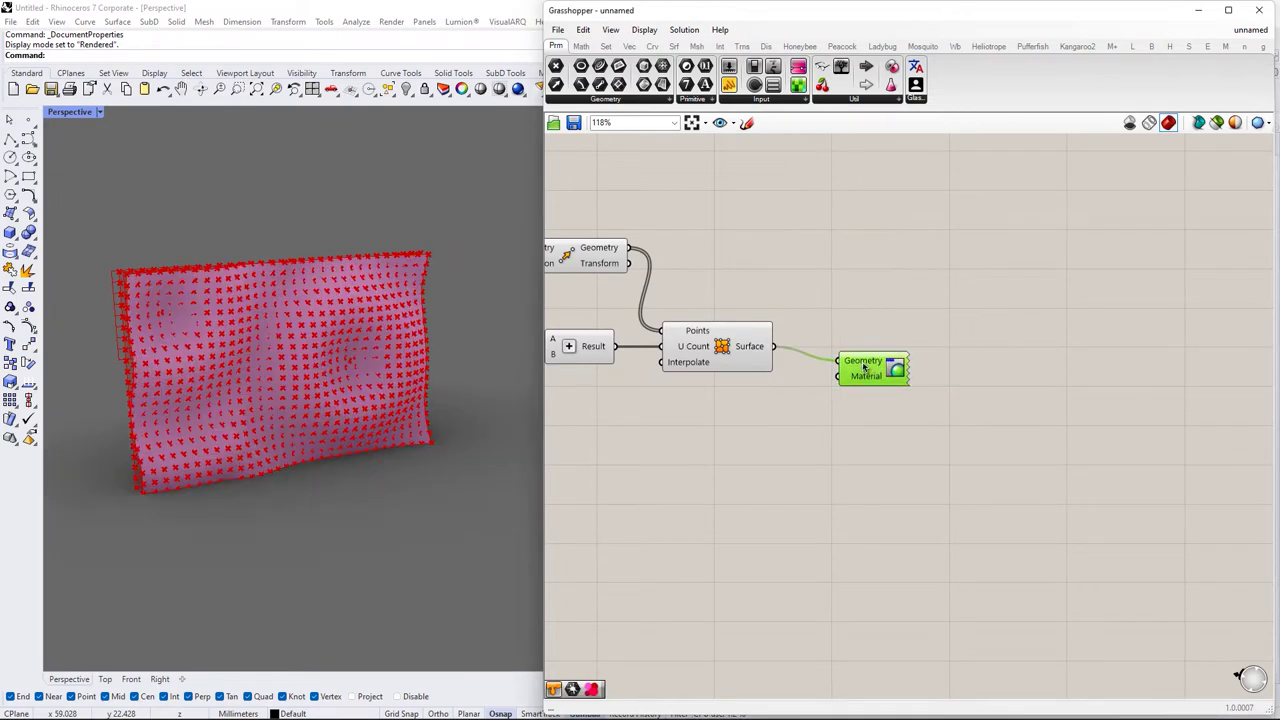
Add a Colour Swatch and connect it to the Material input of the Custom Preview
text(colour)
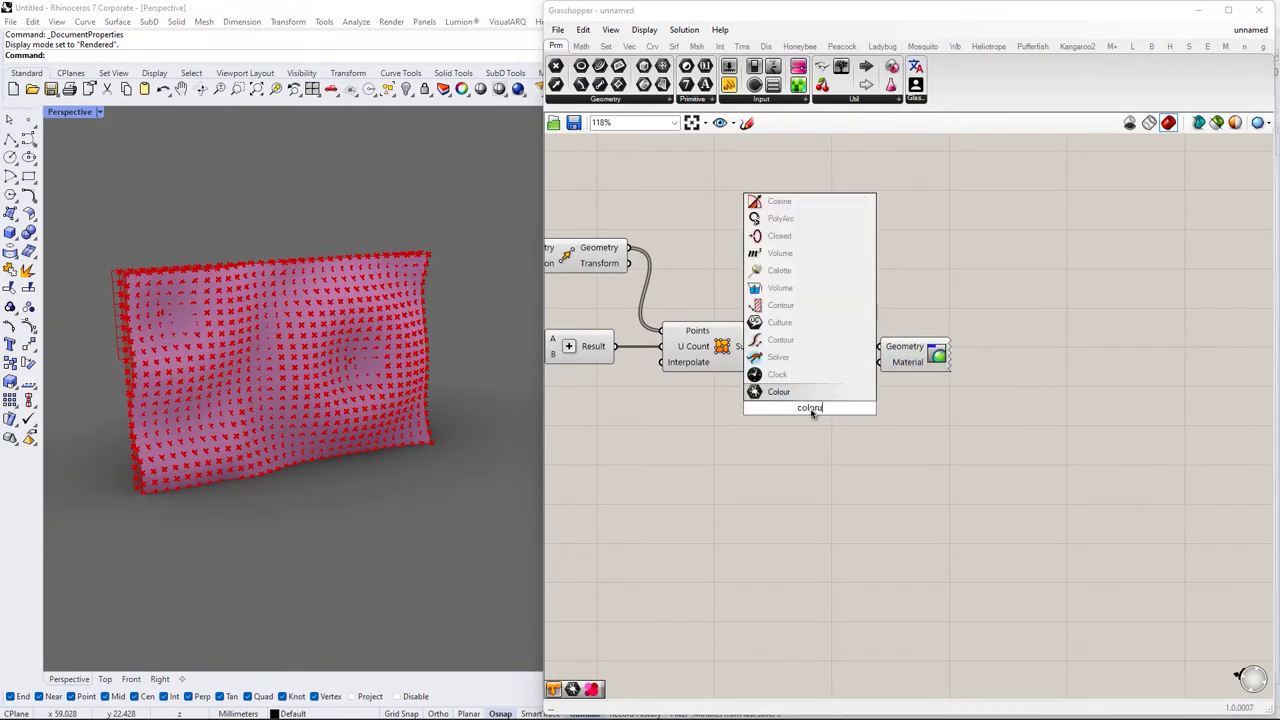
click(815, 381)
scroll(822, 397, up, 2)
drag(866, 403, 920, 340)
scroll(864, 412, down, 7)
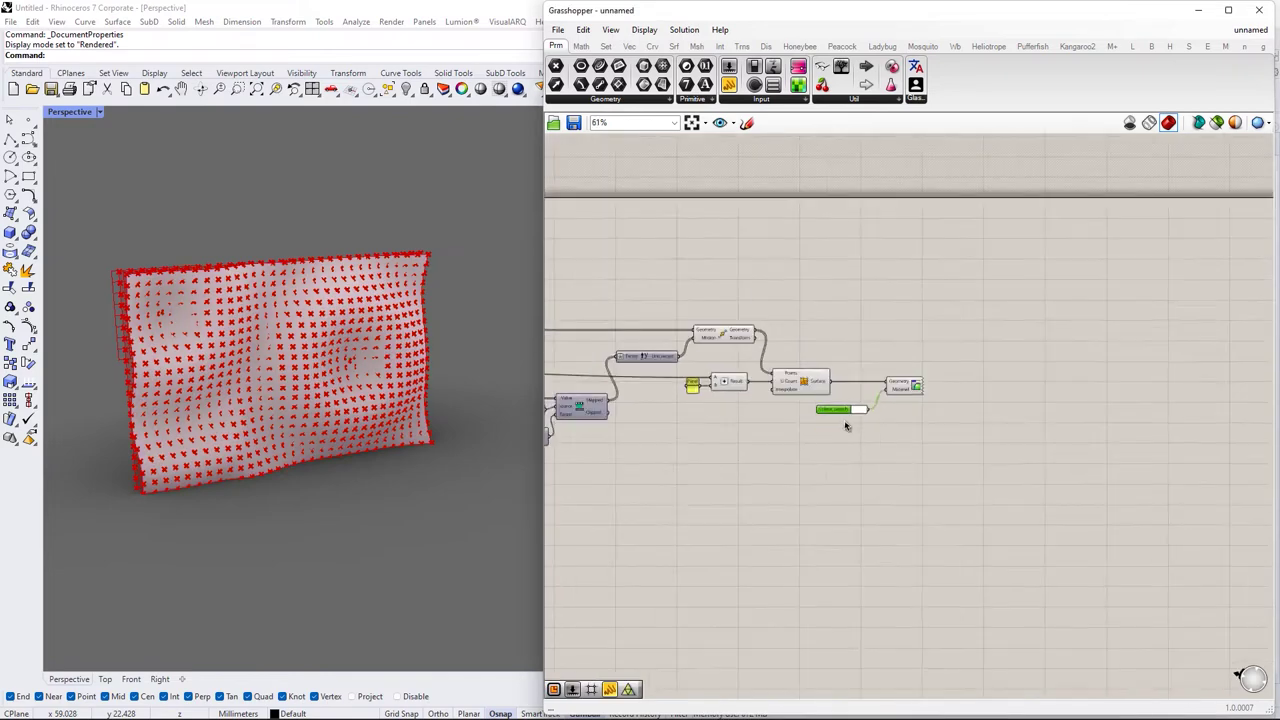
Turn off the preview of the component groups upstream of the Custom Preview
right_drag(846, 426, 1049, 396)
drag(1014, 506, 717, 300)
scroll(718, 298, up, 2)
middle_click(718, 290)
click(761, 248)
right_drag(712, 320, 911, 277)
scroll(690, 532, up, 1)
right_drag(690, 532, 877, 531)
drag(892, 589, 665, 258)
middle_click(755, 264)
click(798, 222)
click(940, 193)
scroll(960, 250, down, 2)
right_drag(1050, 420, 837, 461)
drag(1003, 538, 704, 284)
middle_click(766, 313)
click(809, 272)
click(1003, 193)
Select the Evaluate Surface component and shift the upper MD Slider's attractor point slightly
scroll(626, 415, up, 7)
scroll(821, 424, down, 3)
click(868, 463)
scroll(724, 360, up, 4)
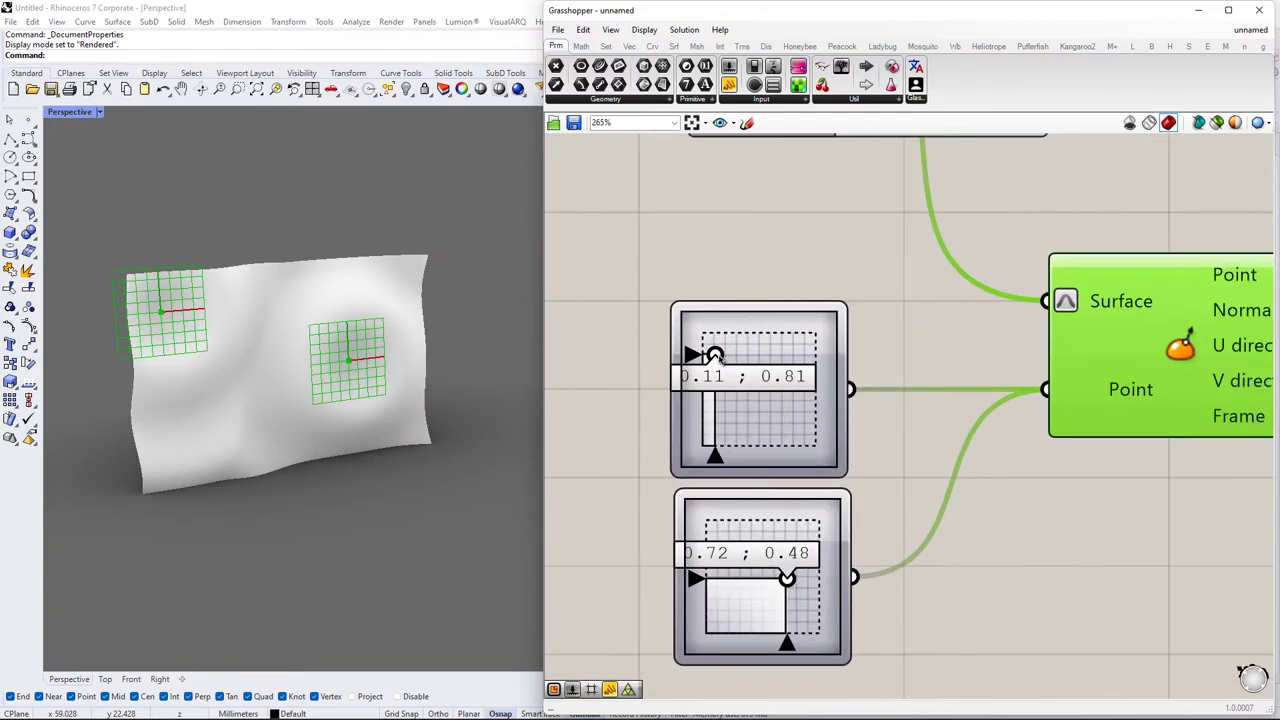
drag(718, 358, 714, 361)
Slightly raise the number slider that controls the displacement height
scroll(745, 345, down, 7)
right_drag(1000, 372, 749, 391)
scroll(749, 391, up, 6)
scroll(620, 366, up, 4)
mouse_move(704, 376)
mouse_down()
mouse_move(907, 377)
mouse_move(725, 376)
mouse_up()
Reshape the Graph Mapper's sine curve to about three waves across its 0 to 1 domain
scroll(725, 376, down, 5)
right_drag(725, 376, 946, 360)
scroll(950, 236, up, 4)
drag(922, 232, 771, 346)
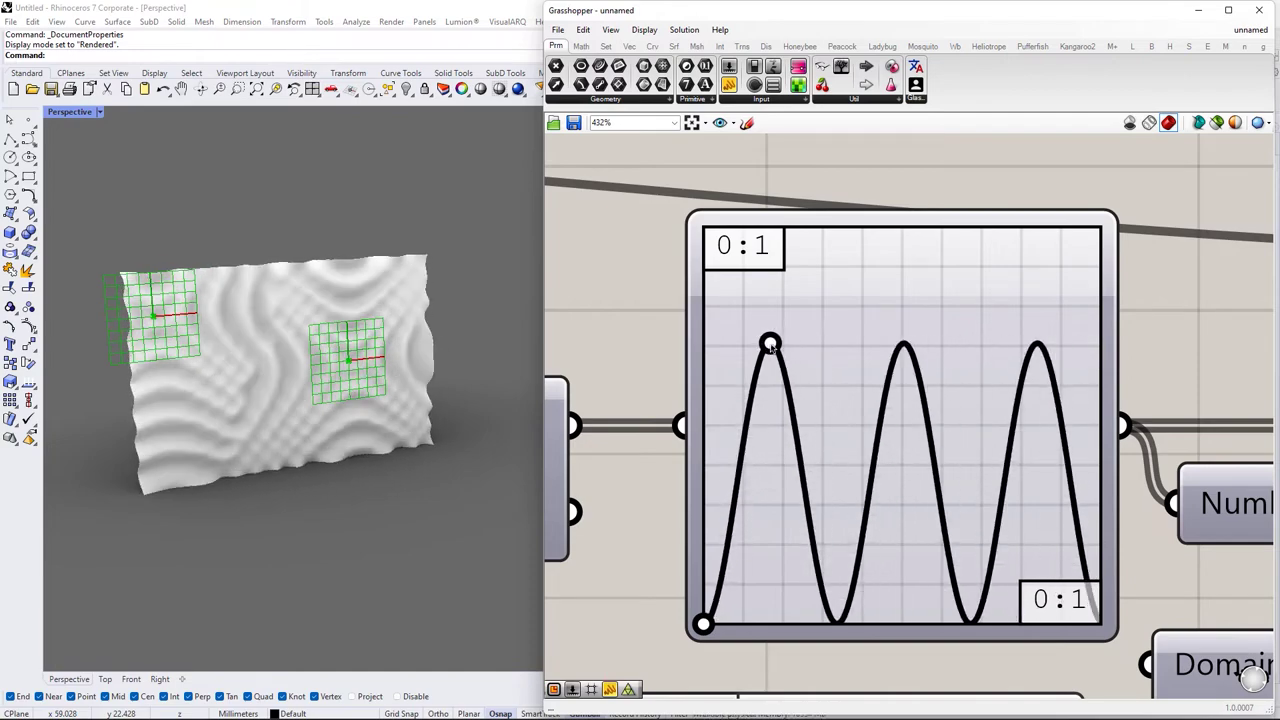
Set the Domain end slider upstream of the Graph Mapper to 2.25
scroll(771, 346, down, 7)
right_drag(771, 346, 1054, 330)
scroll(966, 421, up, 9)
drag(966, 425, 852, 433)
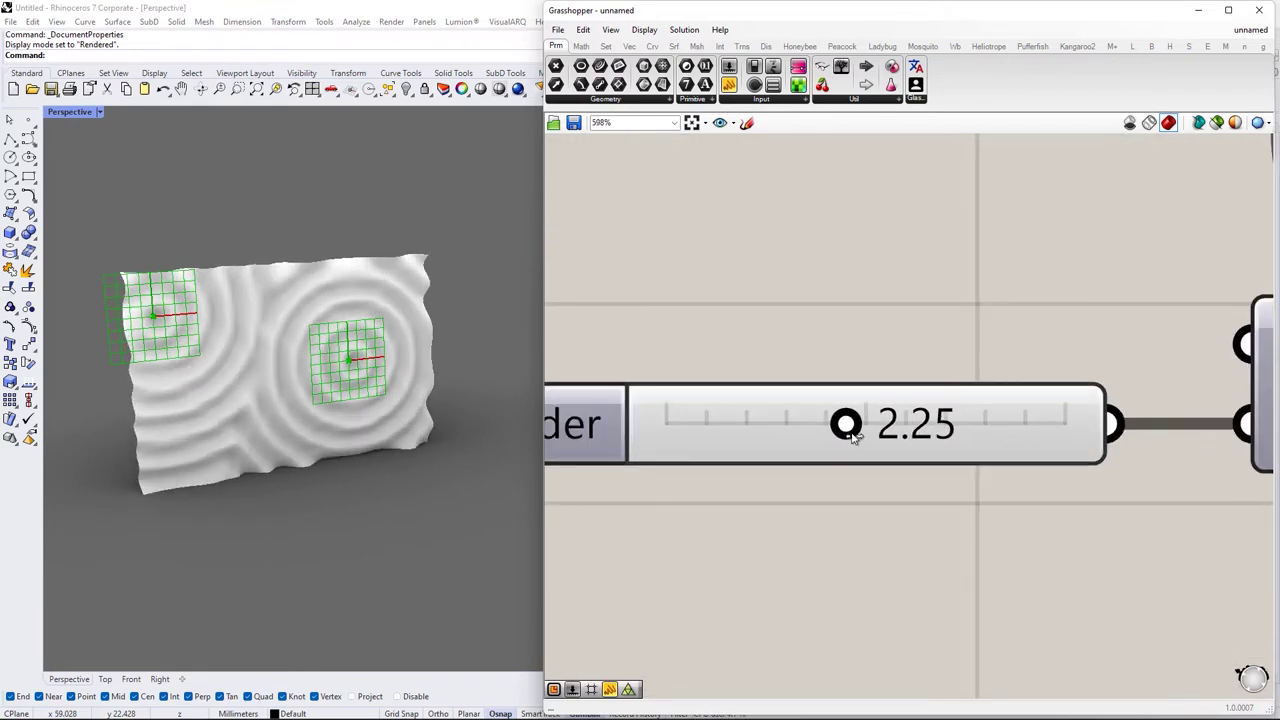
Set the surface division's U Count slider to 70 and its V Count slider to 60
scroll(850, 432, down, 4)
scroll(943, 371, up, 4)
drag(843, 314, 978, 317)
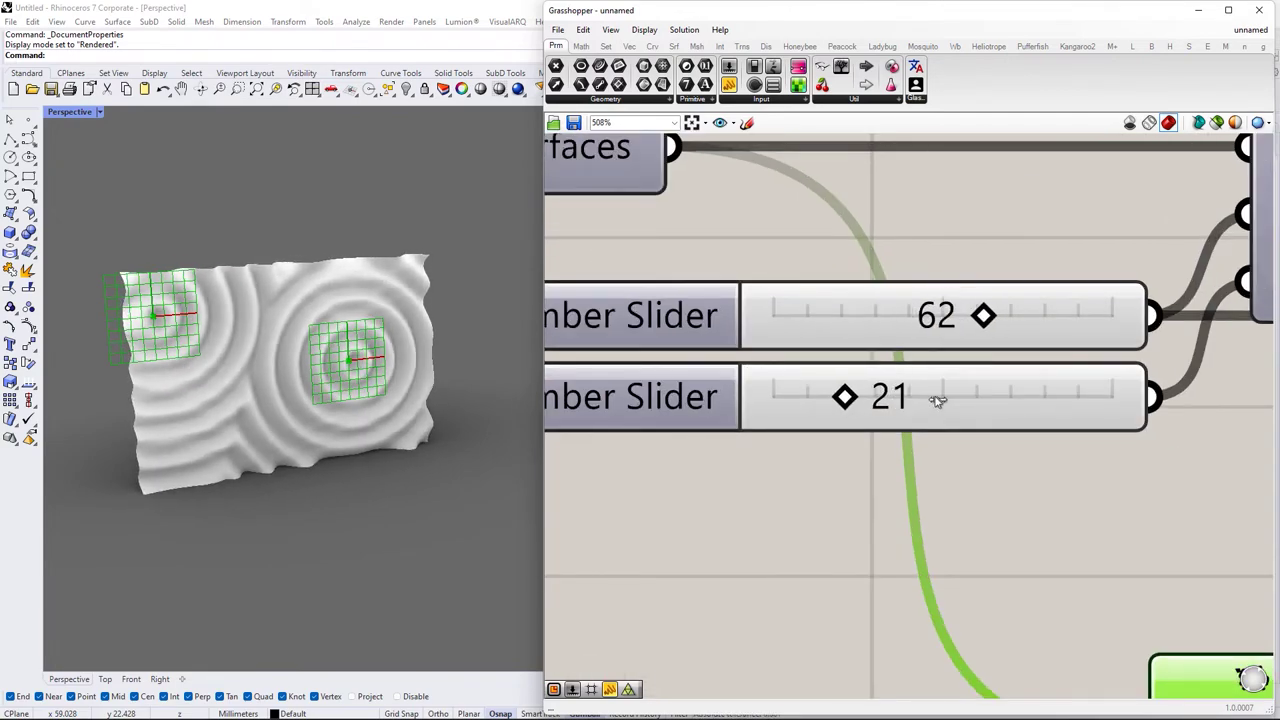
drag(937, 400, 987, 398)
double_click(945, 320)
text(70)
key(Return)
click(943, 405)
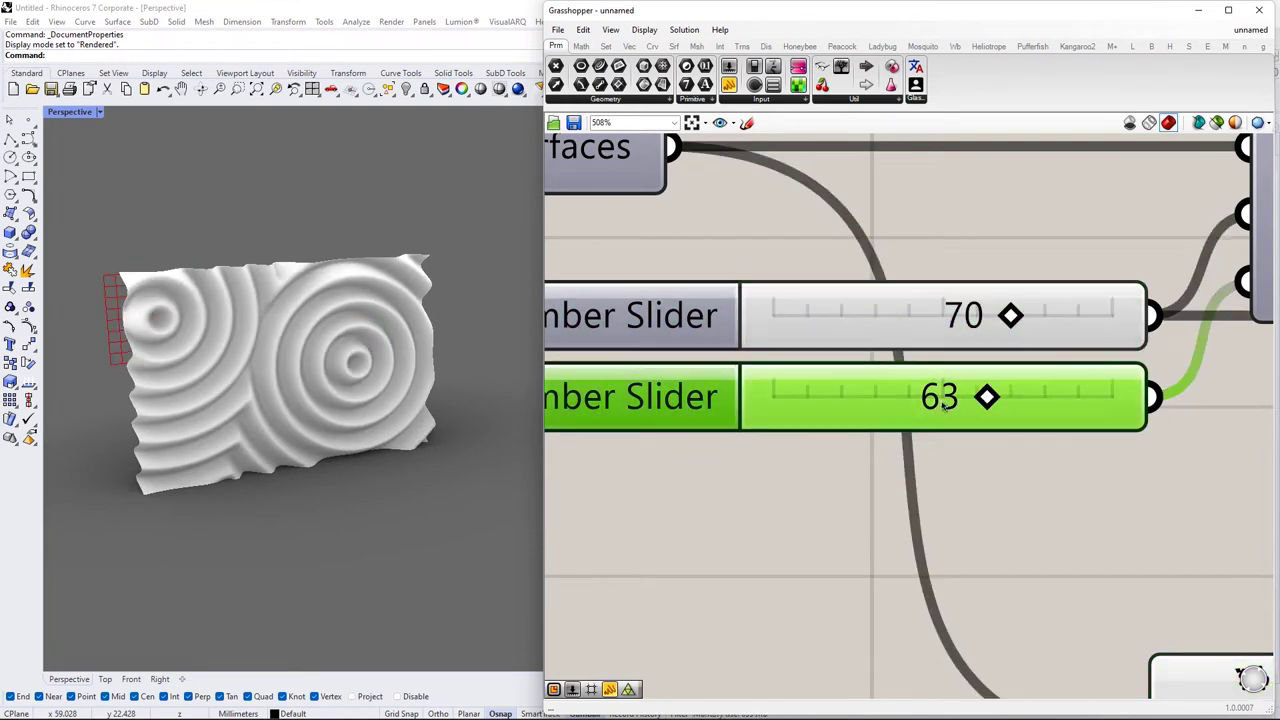
key(Return)
Lower the number slider that controls the displacement height
scroll(976, 388, down, 7)
right_drag(1180, 400, 594, 283)
scroll(974, 401, up, 4)
drag(1012, 402, 960, 404)
Turn off the preview of the Evaluate Surface component and its two MD Sliders
scroll(808, 340, down, 6)
right_drag(780, 350, 1120, 394)
drag(871, 517, 718, 374)
middle_click(848, 366)
click(892, 327)
Fine-tune the Graph Mapper's sine curve and set the Domain end slider upstream of it to 2.85
right_drag(1265, 388, 940, 366)
scroll(906, 357, up, 10)
drag(917, 400, 911, 351)
scroll(911, 351, down, 7)
right_drag(650, 300, 1095, 440)
scroll(783, 389, up, 8)
drag(766, 385, 824, 392)
Move the attractor points to about 0.1; 0.83 on the upper MD Slider and 0.74; 0.27 on the lower one
scroll(824, 392, down, 5)
right_drag(790, 400, 1257, 394)
right_drag(710, 375, 1239, 406)
drag(702, 320, 699, 293)
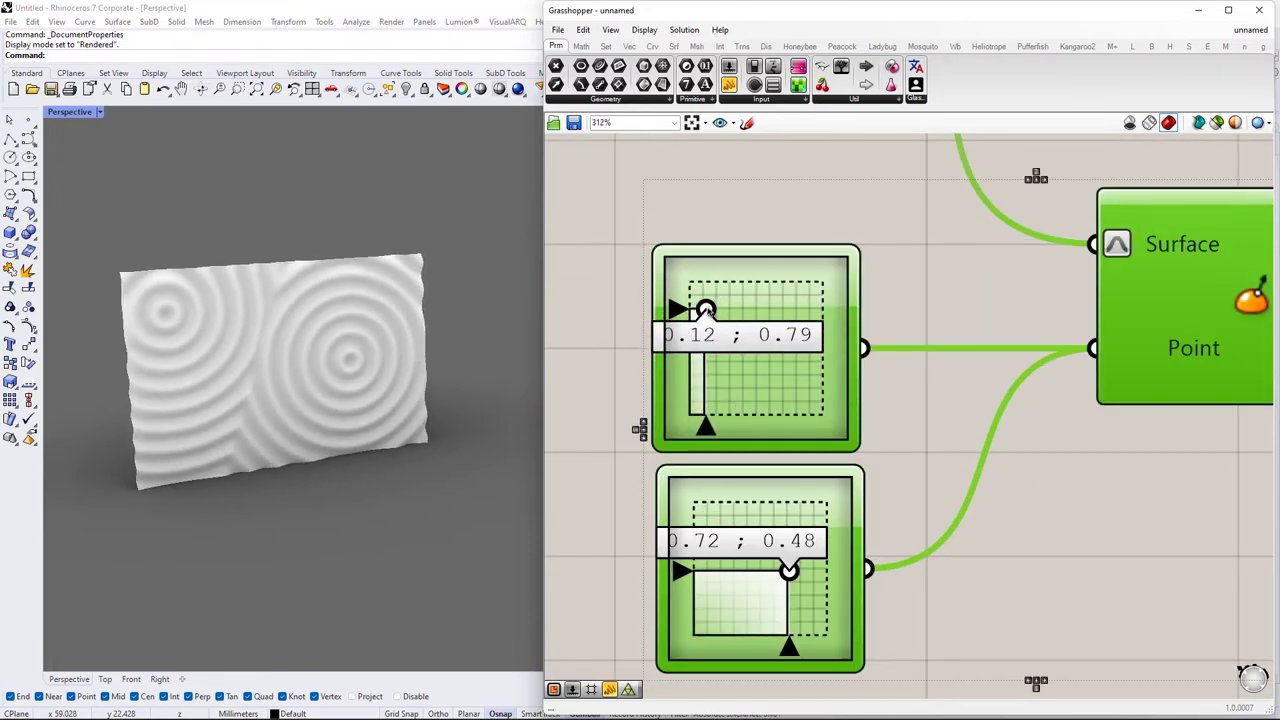
right_drag(706, 308, 692, 254)
drag(778, 519, 780, 536)
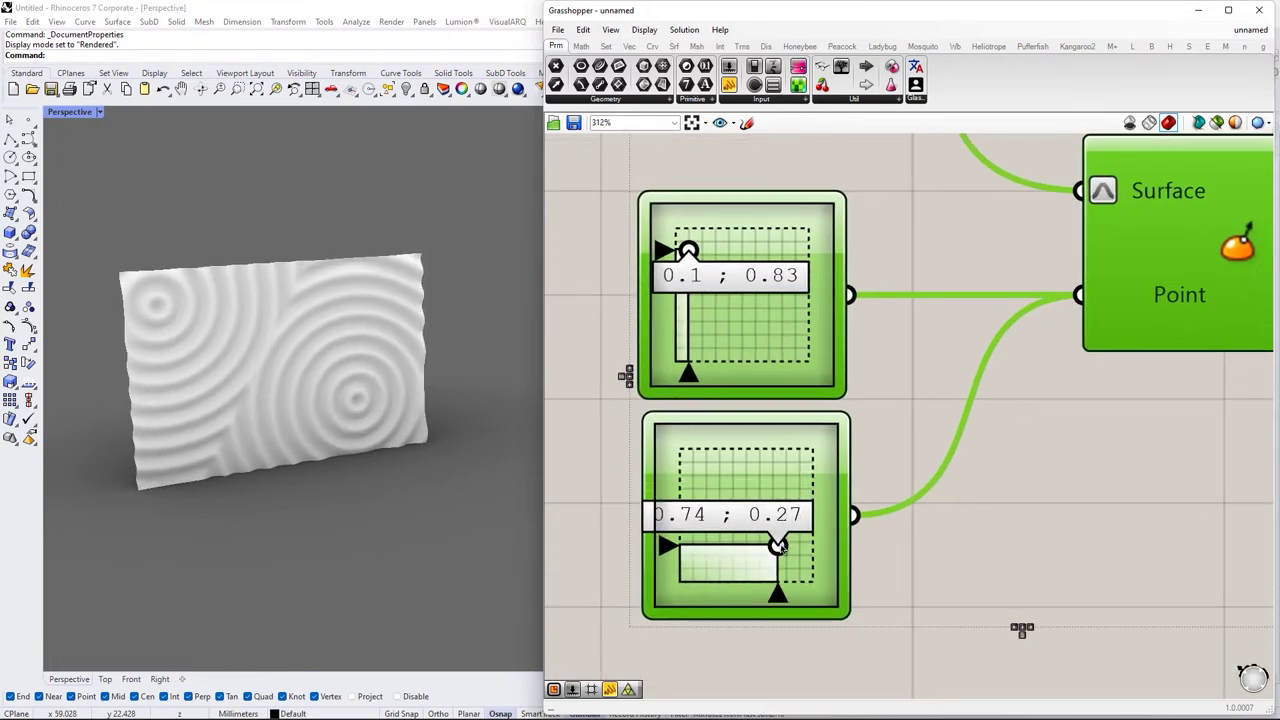
Set the base rectangle's Y Size slider to 15
right_drag(692, 256, 1049, 417)
scroll(698, 308, down, 6)
scroll(848, 320, up, 11)
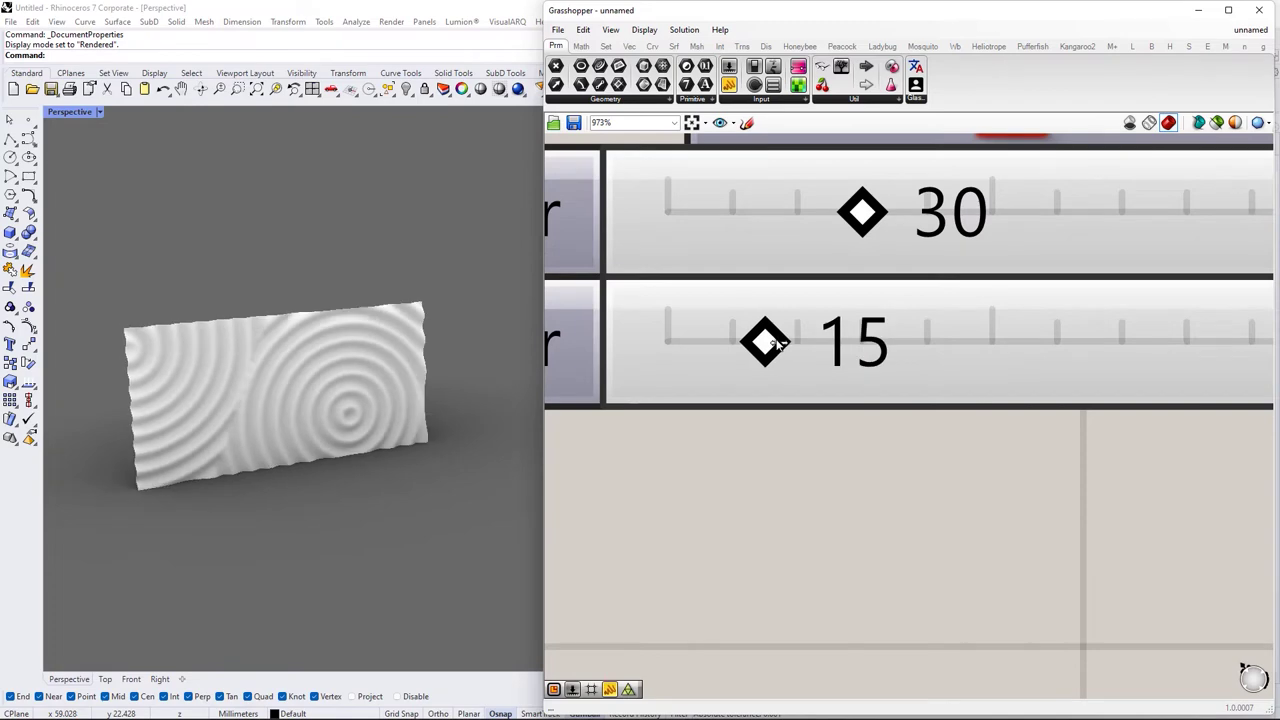
right_drag(375, 430, 351, 377)
scroll(351, 377, up, 3)
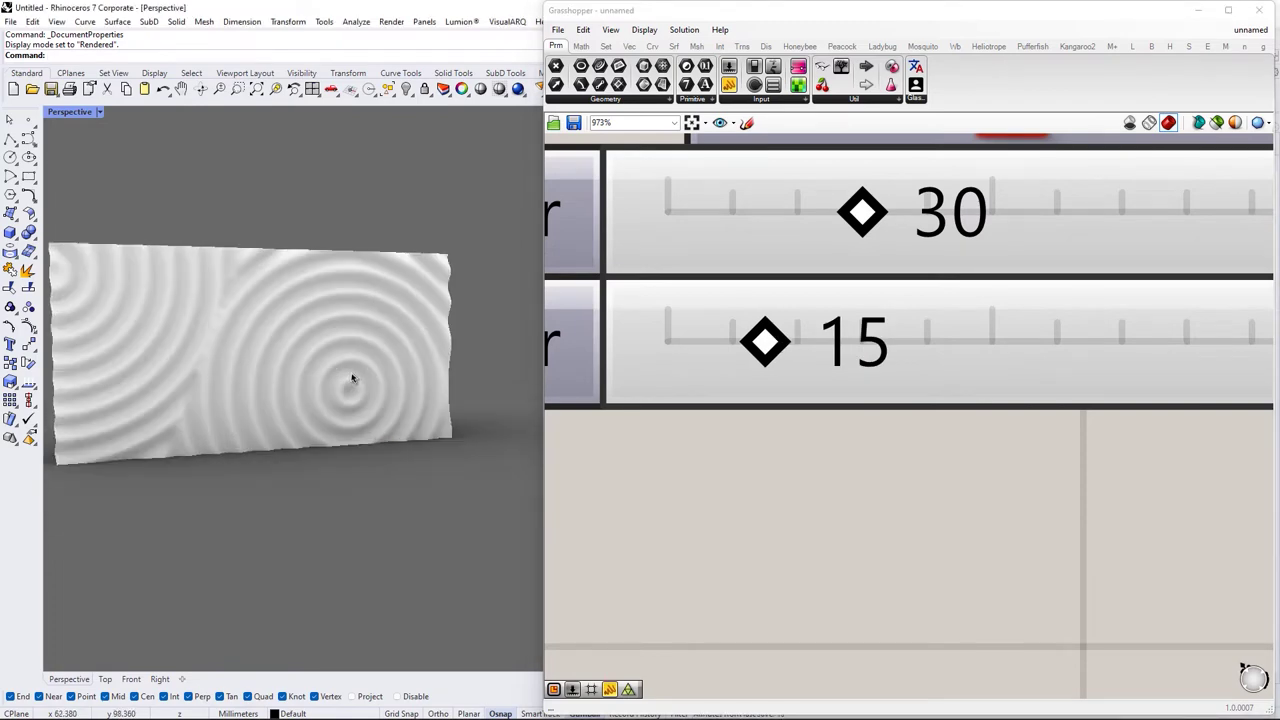
scroll(372, 385, down, 3)
Reposition the attractor points on the surface with the two MD Sliders
scroll(748, 320, down, 8)
right_drag(1051, 397, 888, 367)
scroll(328, 367, up, 3)
scroll(1100, 514, down, 4)
right_drag(1100, 514, 750, 393)
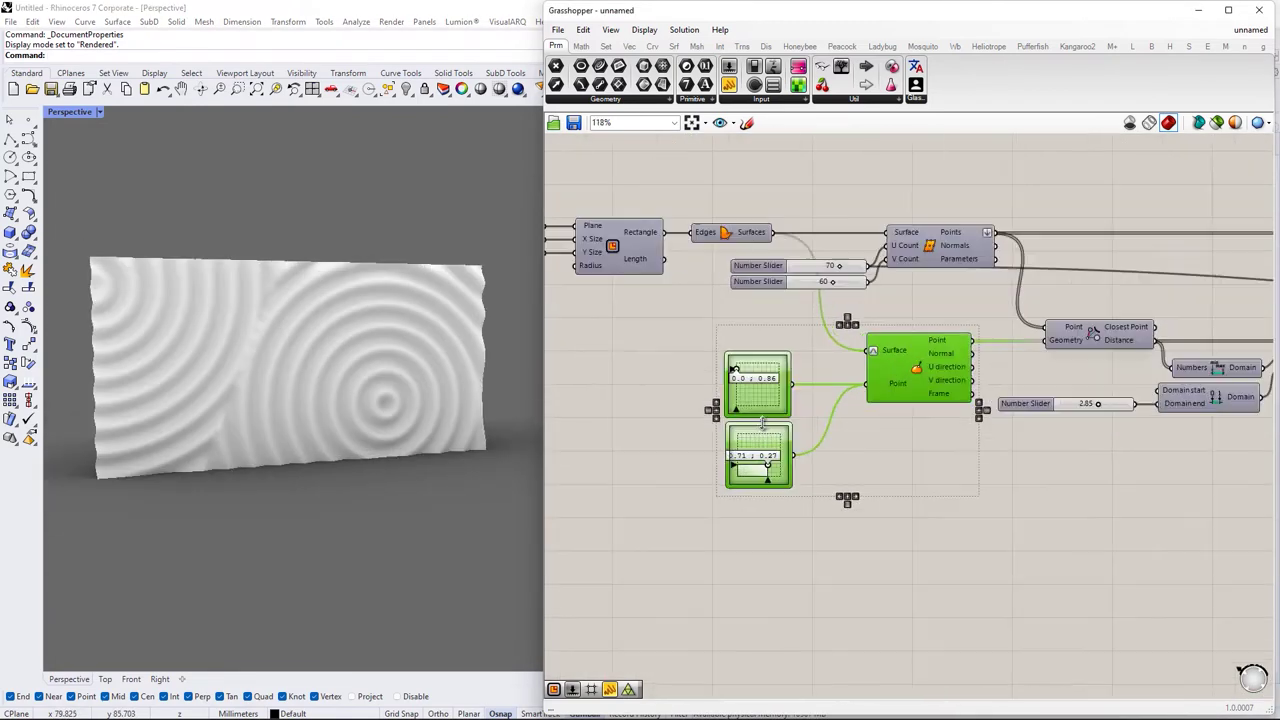
scroll(750, 393, up, 9)
drag(727, 308, 723, 271)
scroll(739, 242, down, 5)
scroll(714, 320, up, 3)
mouse_move(780, 389)
mouse_down()
mouse_move(786, 360)
mouse_move(781, 382)
mouse_up()
right_drag(781, 350, 838, 598)
scroll(740, 325, up, 3)
drag(741, 331, 755, 355)
Lower the Domain end slider upstream of the Graph Mapper
scroll(935, 347, down, 7)
right_drag(1240, 442, 863, 414)
scroll(863, 414, up, 2)
scroll(1040, 330, up, 5)
drag(930, 378, 837, 380)
Widen the waves of the Graph Mapper's sine curve
scroll(840, 380, down, 10)
right_drag(1080, 380, 866, 394)
scroll(1005, 316, up, 8)
drag(810, 311, 876, 318)
Set the Domain end slider upstream of the Graph Mapper to 3.83
scroll(876, 318, down, 9)
right_drag(672, 368, 894, 400)
scroll(760, 425, up, 11)
drag(853, 389, 1025, 392)
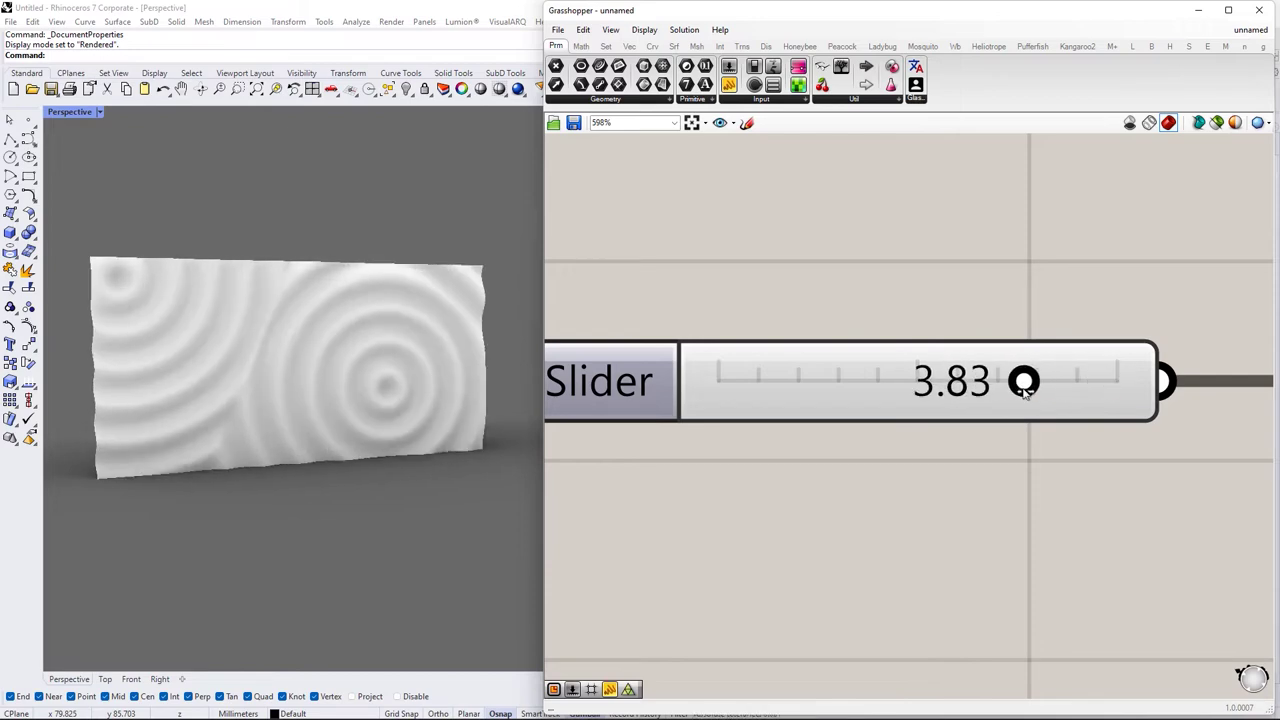
Set the U Count slider to 80 and edit the V Count slider's value
scroll(1025, 390, down, 5)
scroll(827, 347, up, 6)
double_click(827, 347)
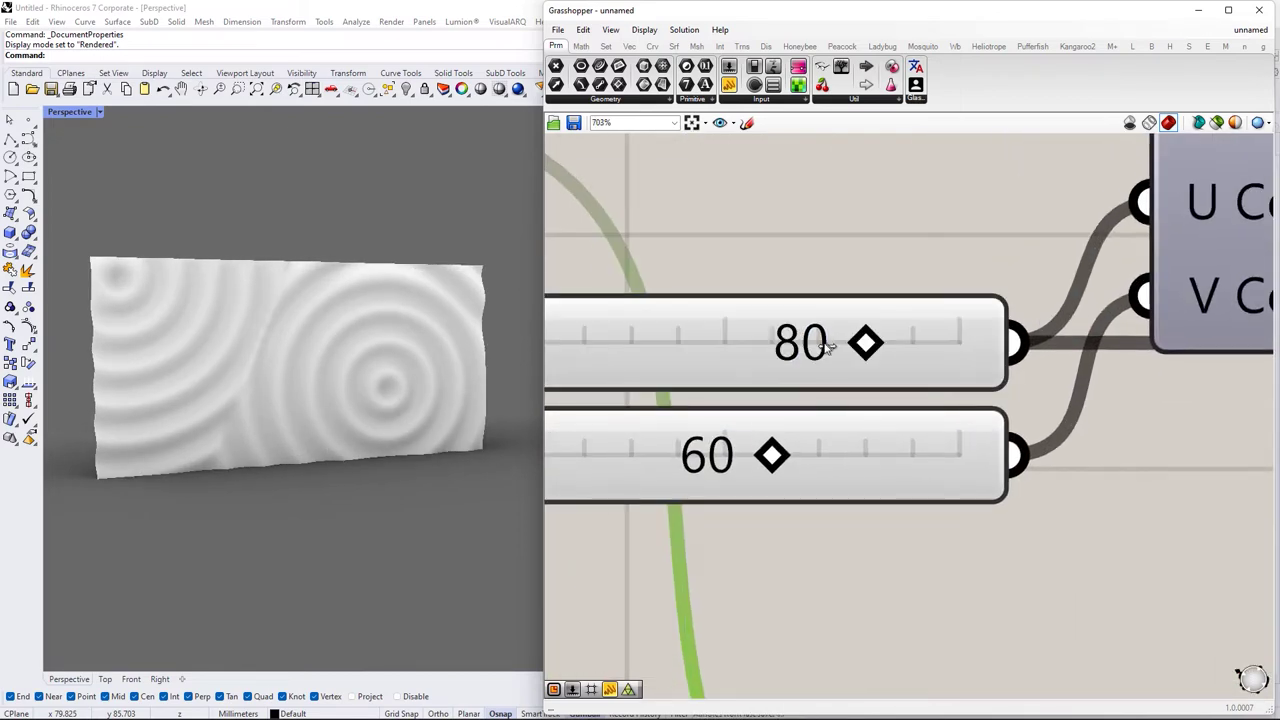
double_click(771, 457)
key(Return)
Lower the number sliders that control the displacement height and the ripple domain
scroll(871, 383, down, 7)
right_drag(871, 383, 648, 225)
scroll(660, 240, down, 4)
scroll(891, 323, up, 2)
right_drag(891, 323, 771, 474)
scroll(745, 400, up, 7)
scroll(747, 430, up, 3)
mouse_move(760, 414)
mouse_down()
mouse_move(775, 416)
mouse_move(750, 414)
mouse_up()
scroll(750, 415, down, 5)
right_drag(750, 415, 1225, 420)
right_drag(726, 440, 1190, 438)
scroll(975, 400, up, 6)
drag(1010, 396, 850, 410)
Move the Custom Preview and its Colour Swatch below the Surface From Points component
scroll(880, 409, down, 6)
right_drag(946, 406, 600, 385)
right_drag(1220, 385, 600, 405)
scroll(994, 383, up, 4)
scroll(994, 383, down, 2)
right_drag(1033, 475, 943, 466)
drag(1000, 440, 875, 345)
scroll(970, 347, up, 2)
drag(978, 346, 980, 591)
Disconnect the Surface output from the Custom Preview's Geometry input
right_drag(615, 314, 731, 341)
scroll(847, 345, down, 3)
click(766, 360)
scroll(770, 365, up, 1)
right_drag(959, 444, 954, 420)
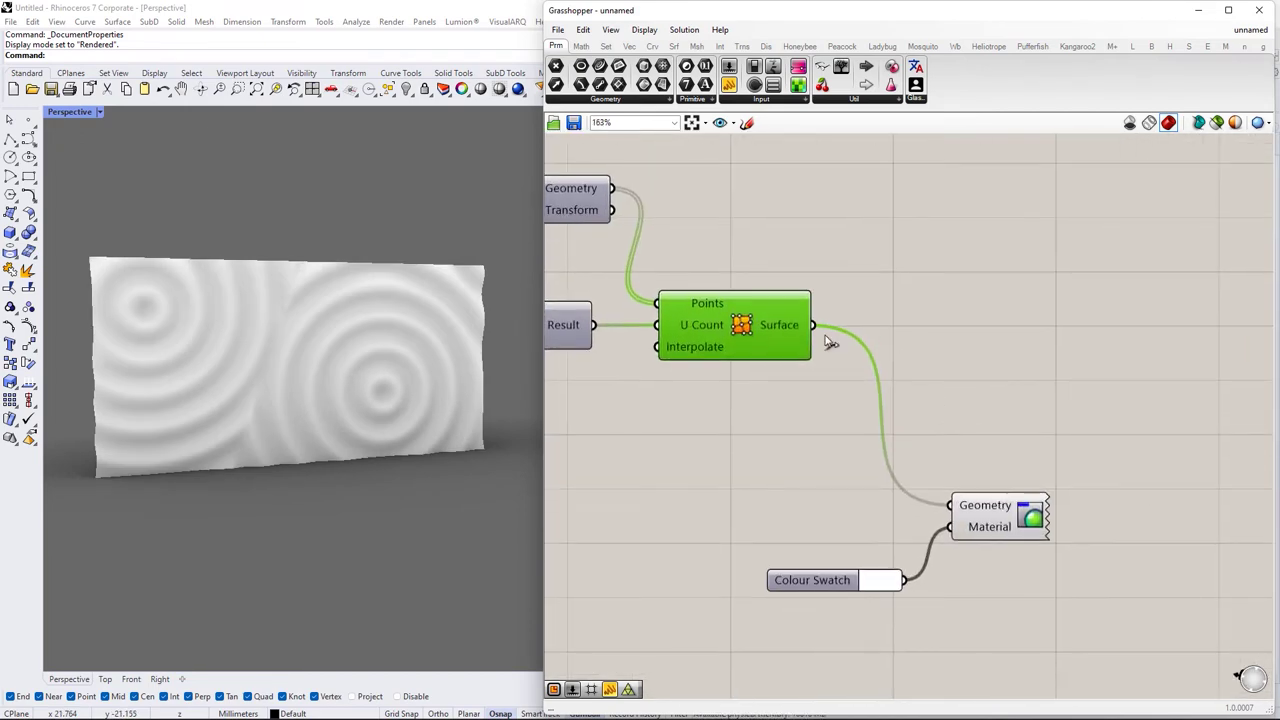
scroll(820, 331, up, 1)
ctrl+drag(948, 510, 966, 536)
click(860, 352)
Turn on the preview of the Surface From Points component
scroll(856, 350, down, 2)
click(762, 340)
scroll(757, 336, up, 4)
middle_click(746, 329)
click(769, 301)
click(833, 356)
Add a Contour component and connect the Surface output to its Shape input
double_click(928, 308)
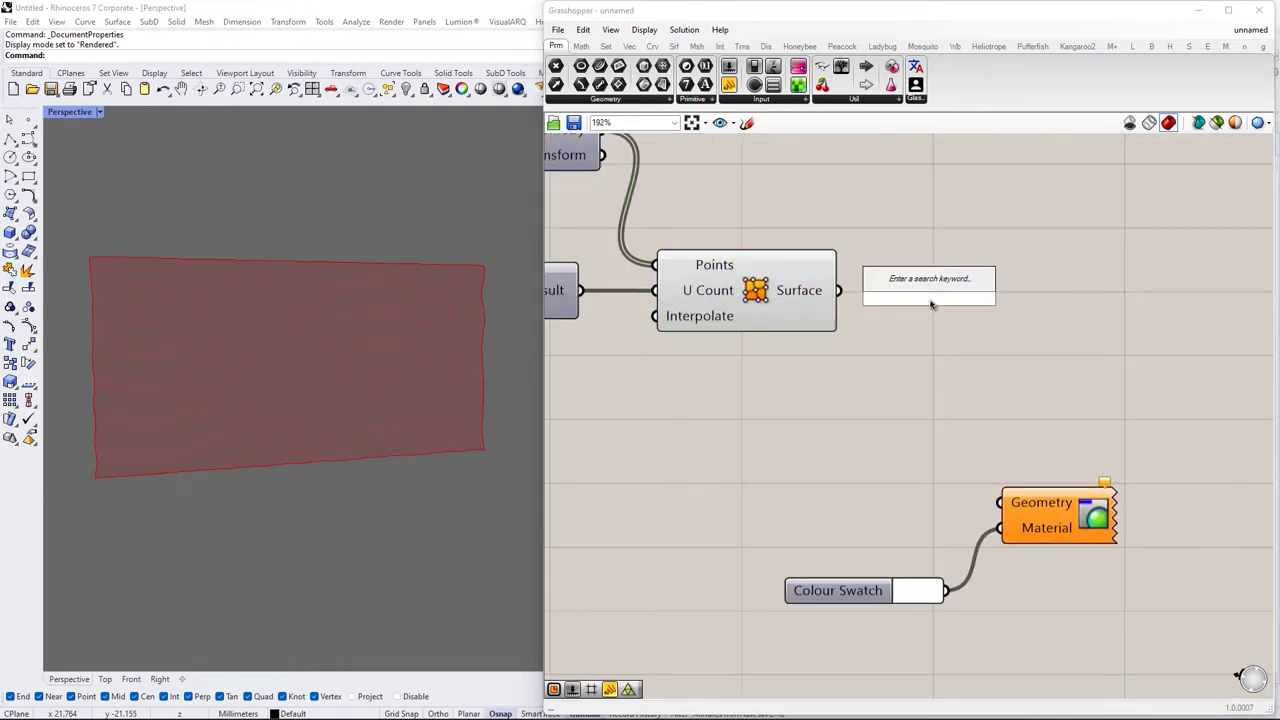
text(cont)
click(962, 283)
drag(980, 325, 1072, 325)
drag(838, 291, 1040, 319)
Add a Unit X vector and connect it to the Contour component's Direction input
double_click(826, 366)
text(unit x)
click(845, 351)
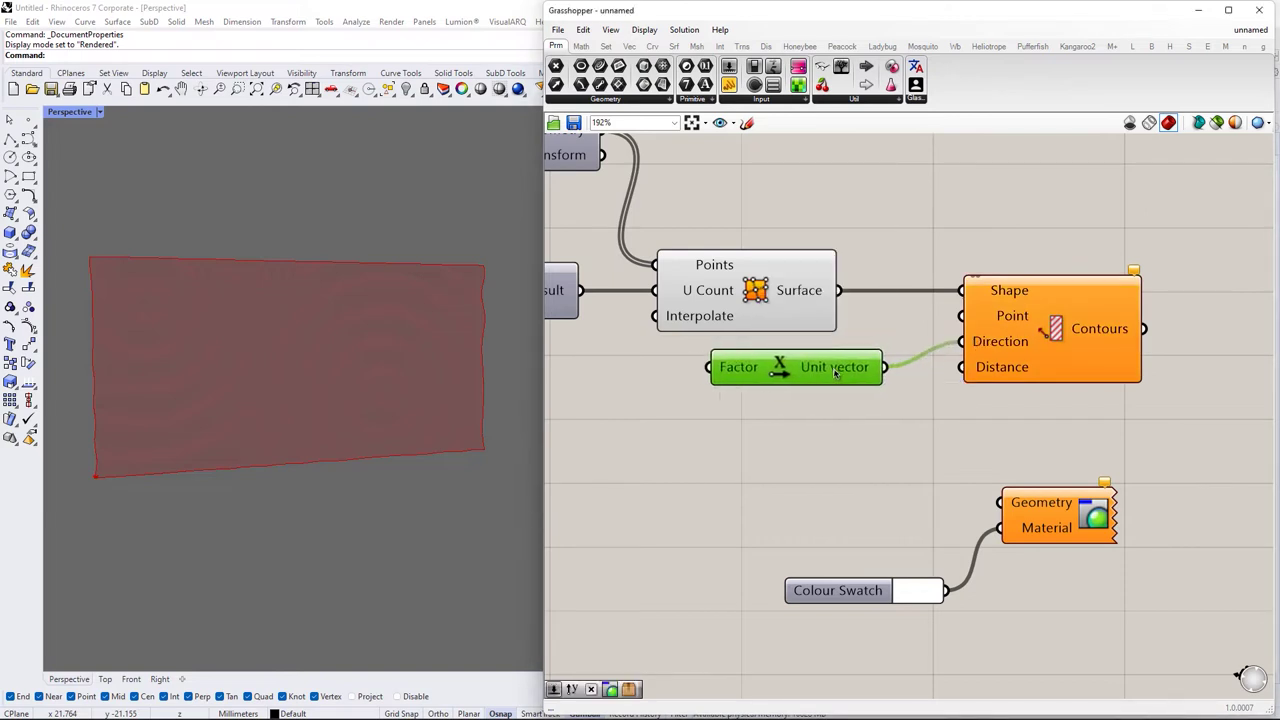
Add a number slider at 0.20 for the Contour's Distance input and reduce its accuracy to one decimal digit
double_click(816, 398)
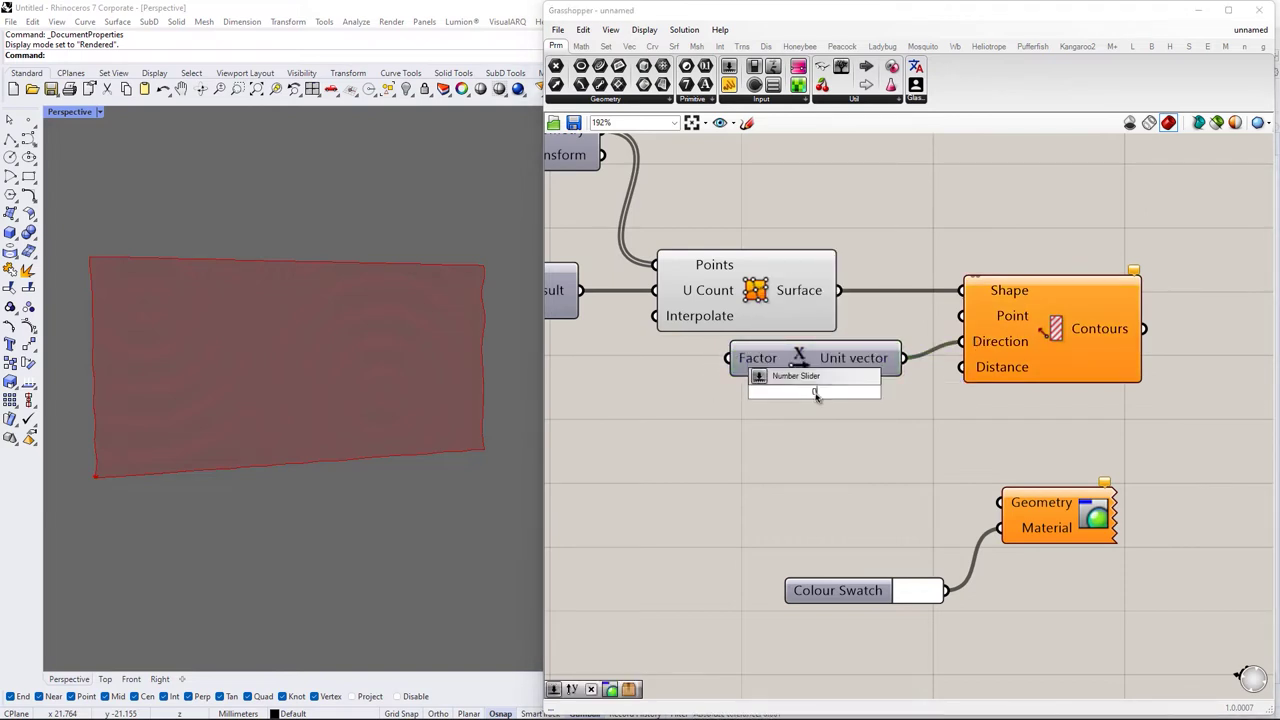
key(Return)
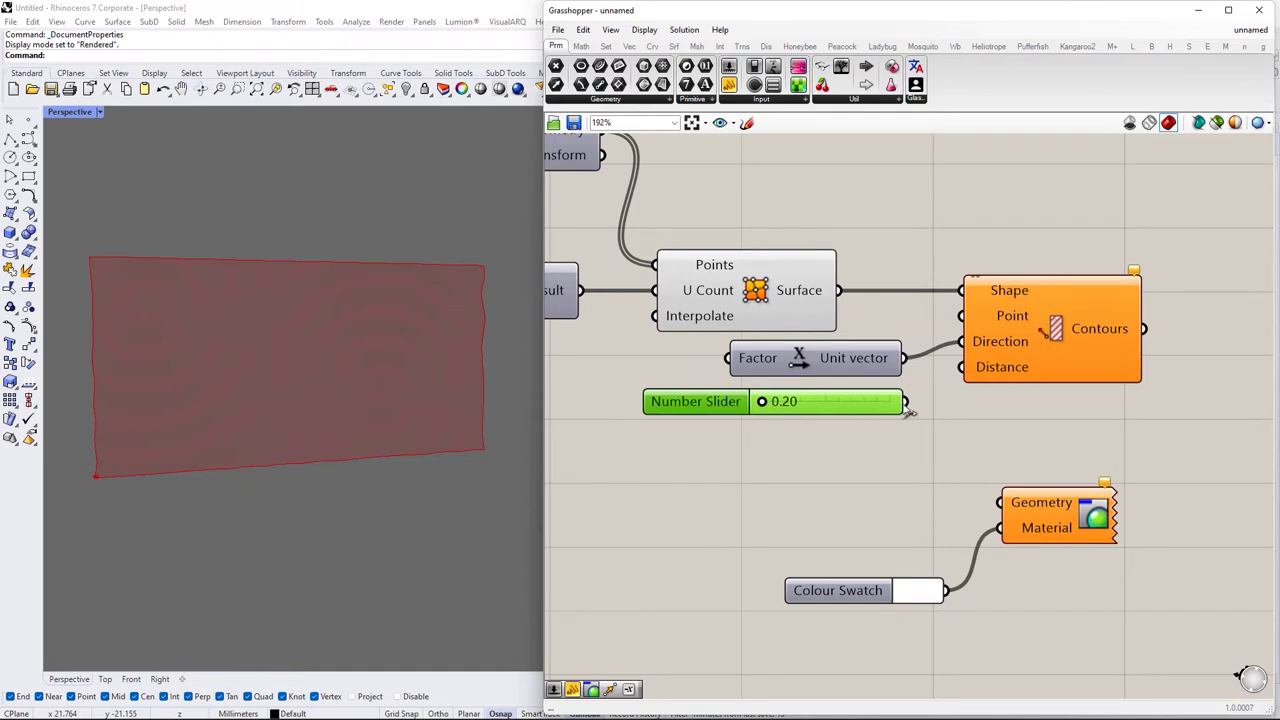
double_click(709, 403)
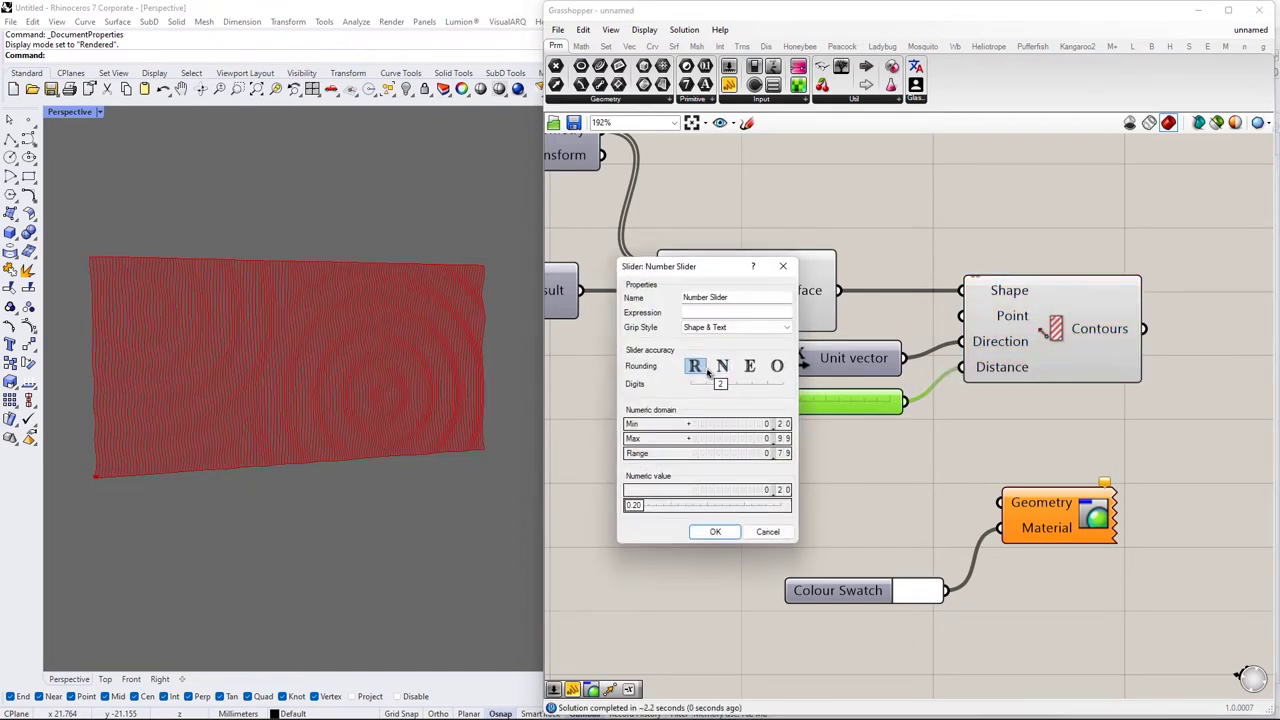
click(714, 532)
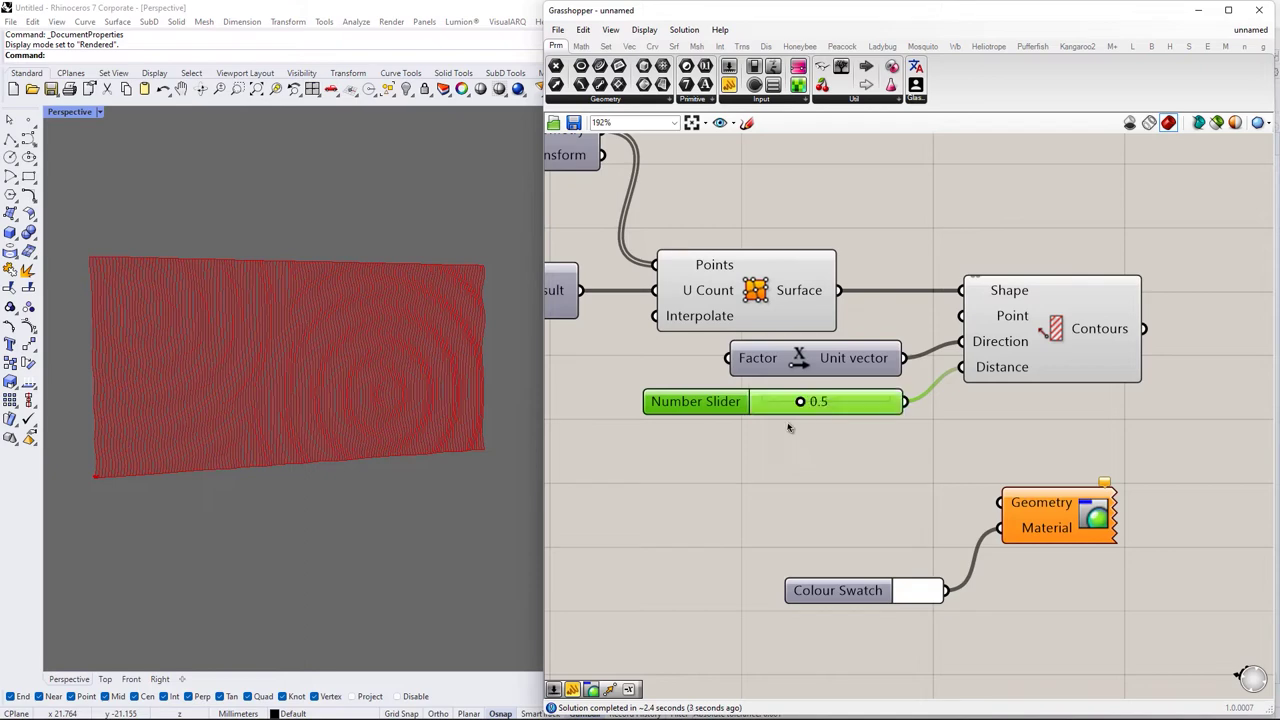
Set the Contour component's distance slider to 0.3, judging the line spacing on the rippled surface
scroll(248, 443, up, 3)
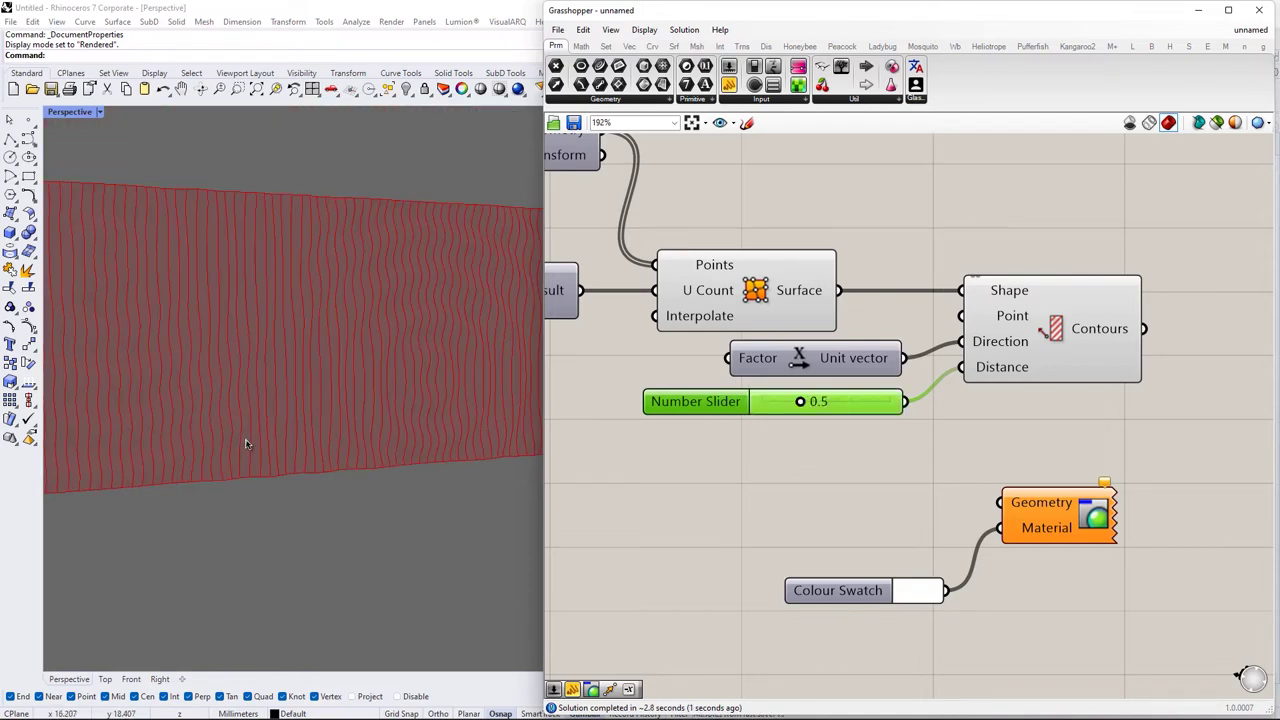
shift+right_drag(248, 443, 298, 492)
scroll(734, 449, up, 2)
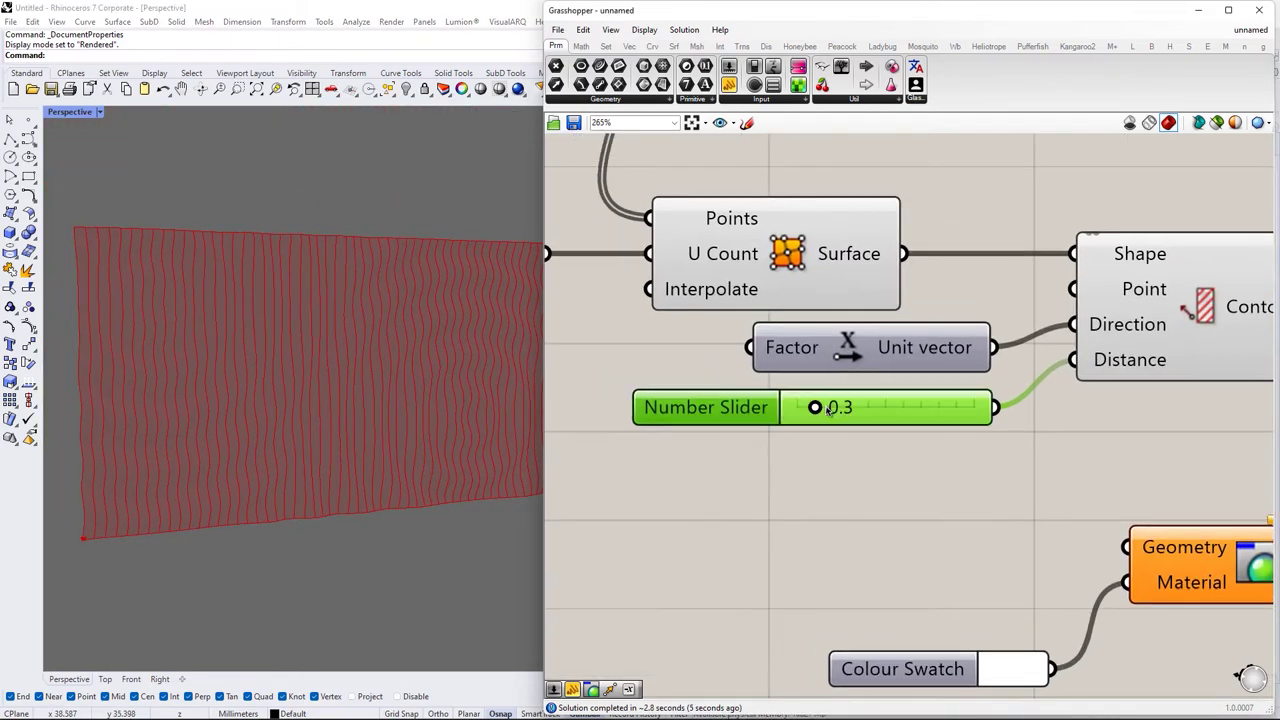
scroll(343, 417, up, 6)
scroll(314, 418, down, 11)
Move the Custom Preview component and its Colour Swatch farther away from the Contour component to free up canvas space
scroll(660, 393, down, 7)
scroll(833, 474, up, 4)
drag(836, 480, 738, 440)
drag(808, 420, 1110, 498)
scroll(955, 437, down, 5)
right_drag(891, 454, 840, 487)
Turn off the preview of the Surface From Points component
click(848, 392)
scroll(741, 386, up, 3)
click(742, 386)
middle_click(743, 386)
click(787, 349)
click(943, 346)
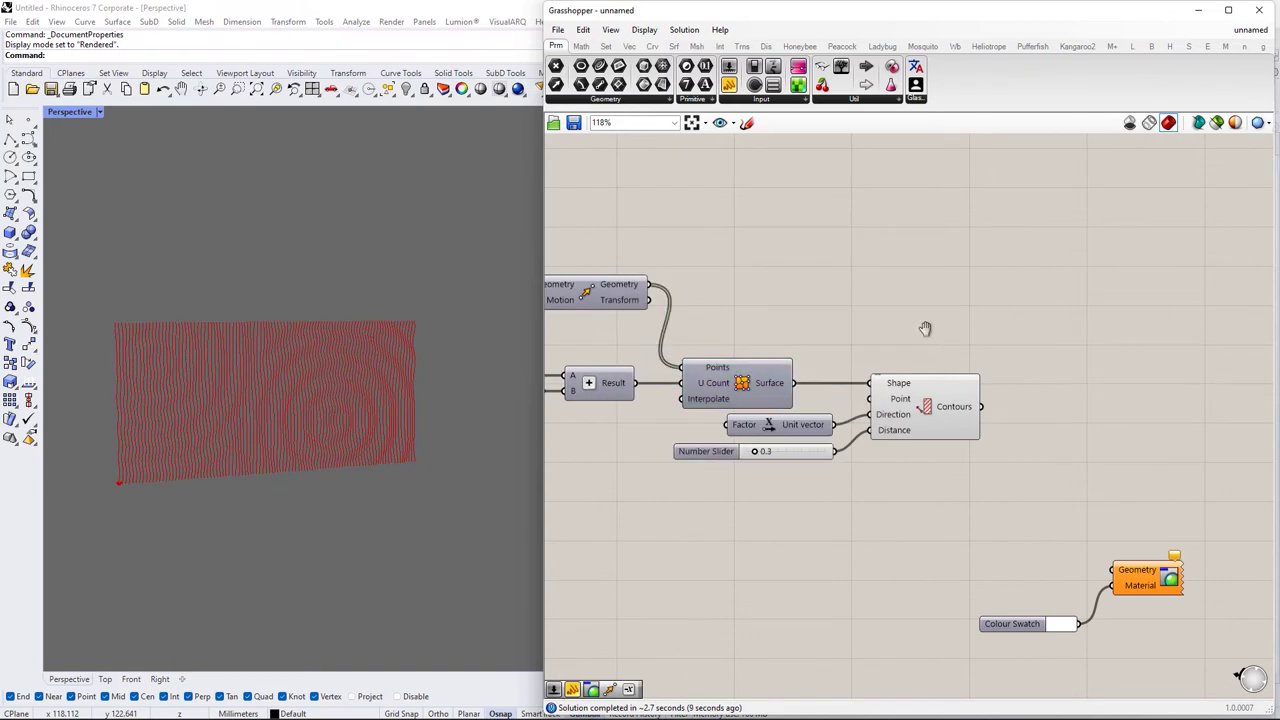
Add a Project component above and beyond the Contour component
scroll(1005, 450, up, 4)
click(838, 360)
click(973, 351)
text(proje)
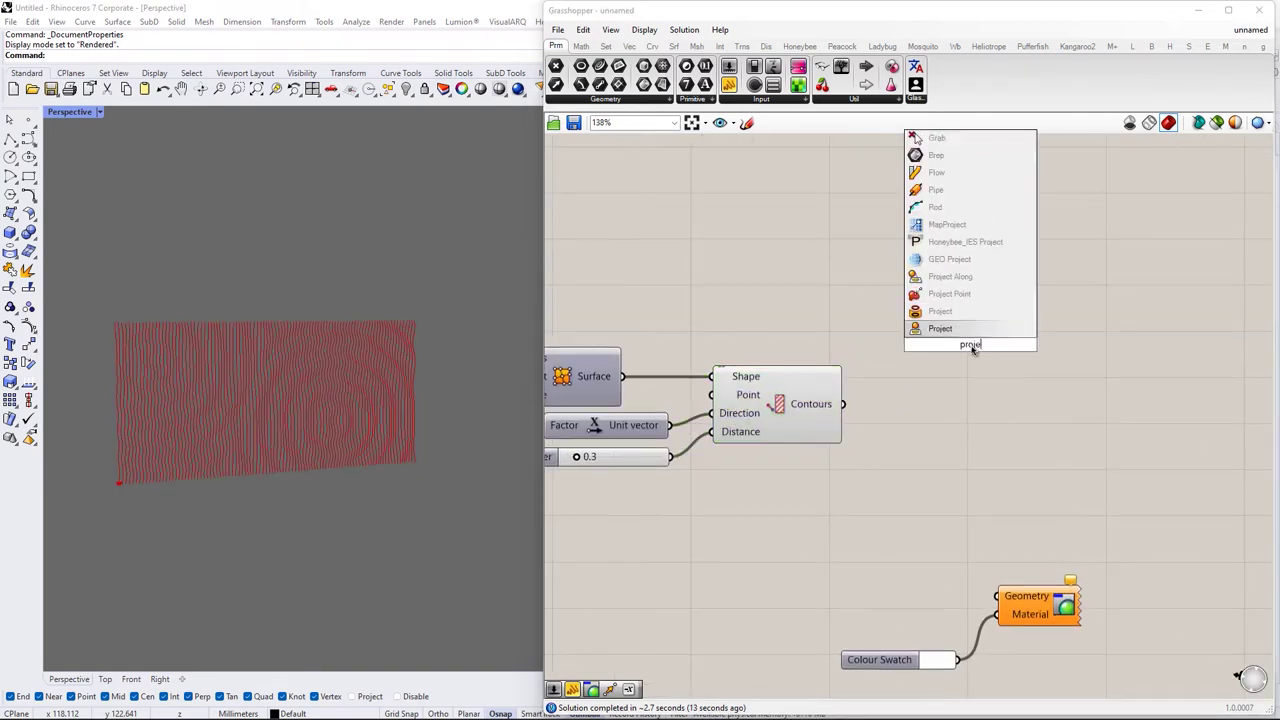
key(Return)
drag(968, 351, 977, 299)
Move the XZ Plane component at the start of the definition up above the Rectangle component
scroll(977, 302, down, 5)
right_drag(876, 294, 1265, 356)
right_drag(890, 363, 1067, 374)
scroll(703, 383, up, 4)
right_drag(703, 383, 884, 403)
scroll(700, 346, up, 3)
drag(723, 356, 733, 262)
Connect the XZ Plane output to the Project component's Plane input
scroll(730, 268, down, 4)
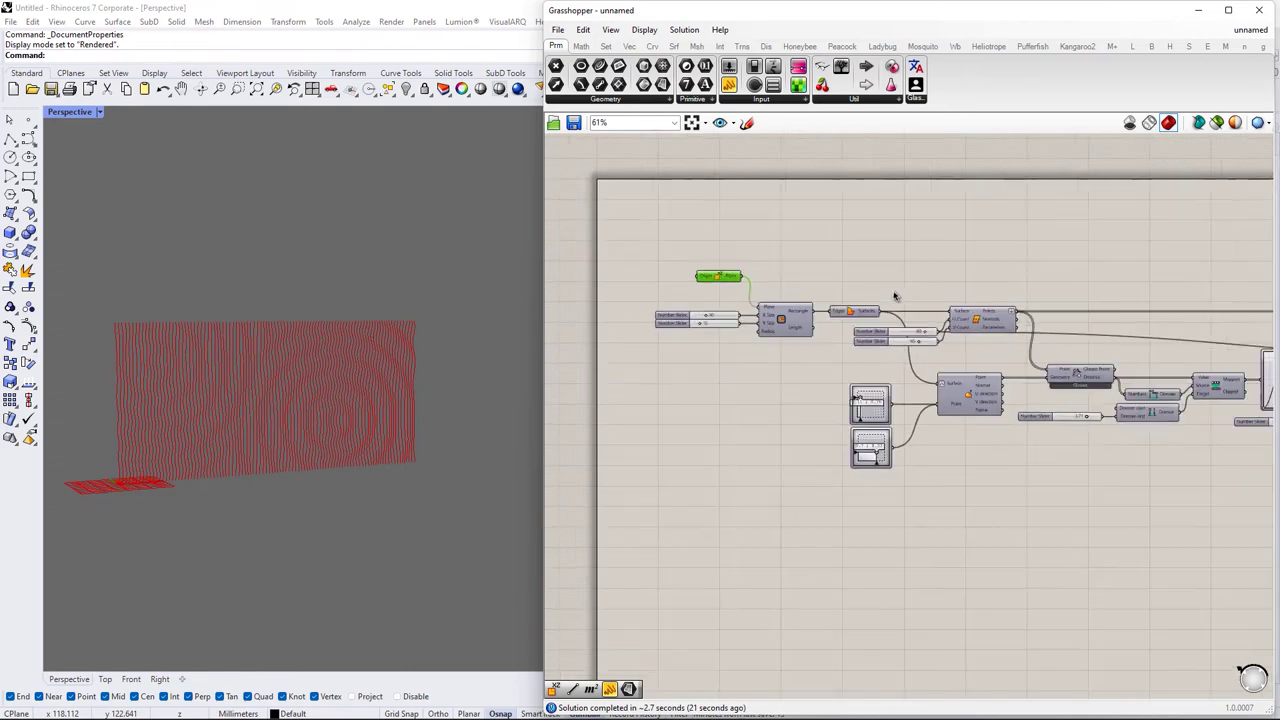
right_drag(877, 297, 717, 341)
scroll(717, 341, down, 4)
scroll(670, 360, up, 5)
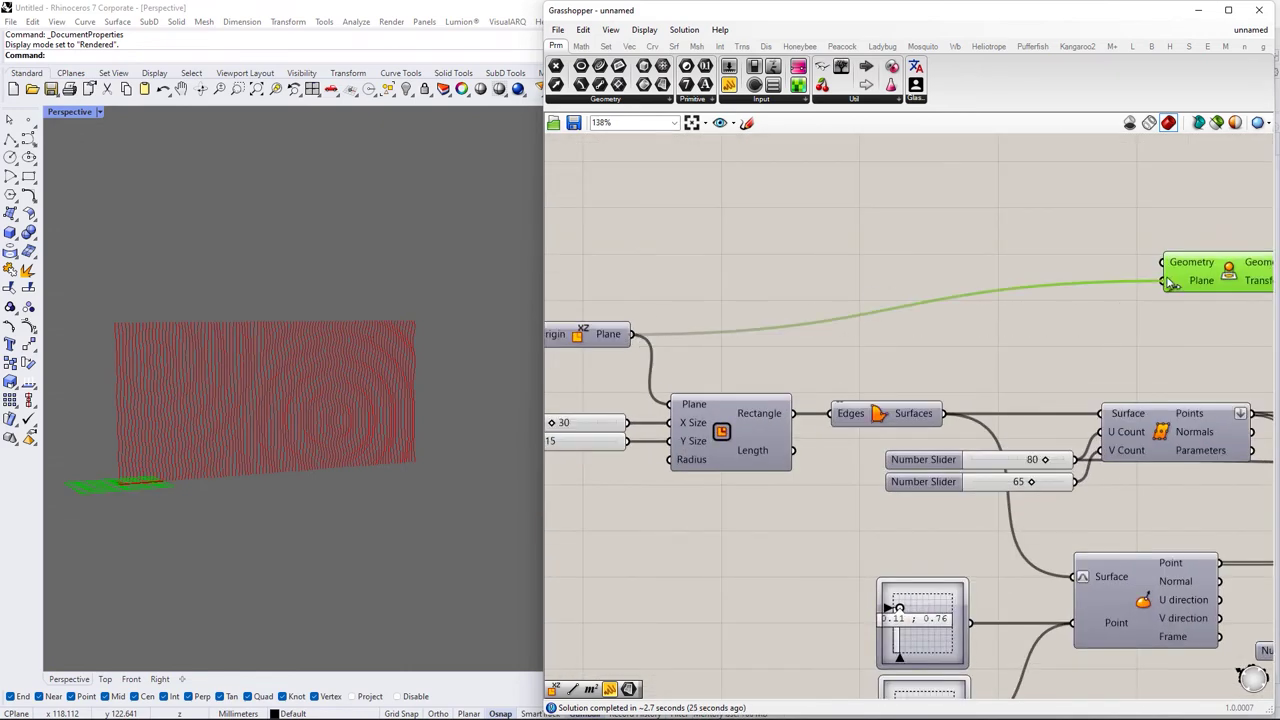
right_drag(1200, 290, 834, 280)
Move the Project component to the end of the definition and connect the Contours output to its Geometry input
scroll(834, 280, down, 5)
drag(834, 280, 1100, 288)
scroll(882, 298, down, 3)
scroll(1017, 290, up, 3)
right_drag(1017, 290, 690, 287)
drag(690, 287, 1048, 304)
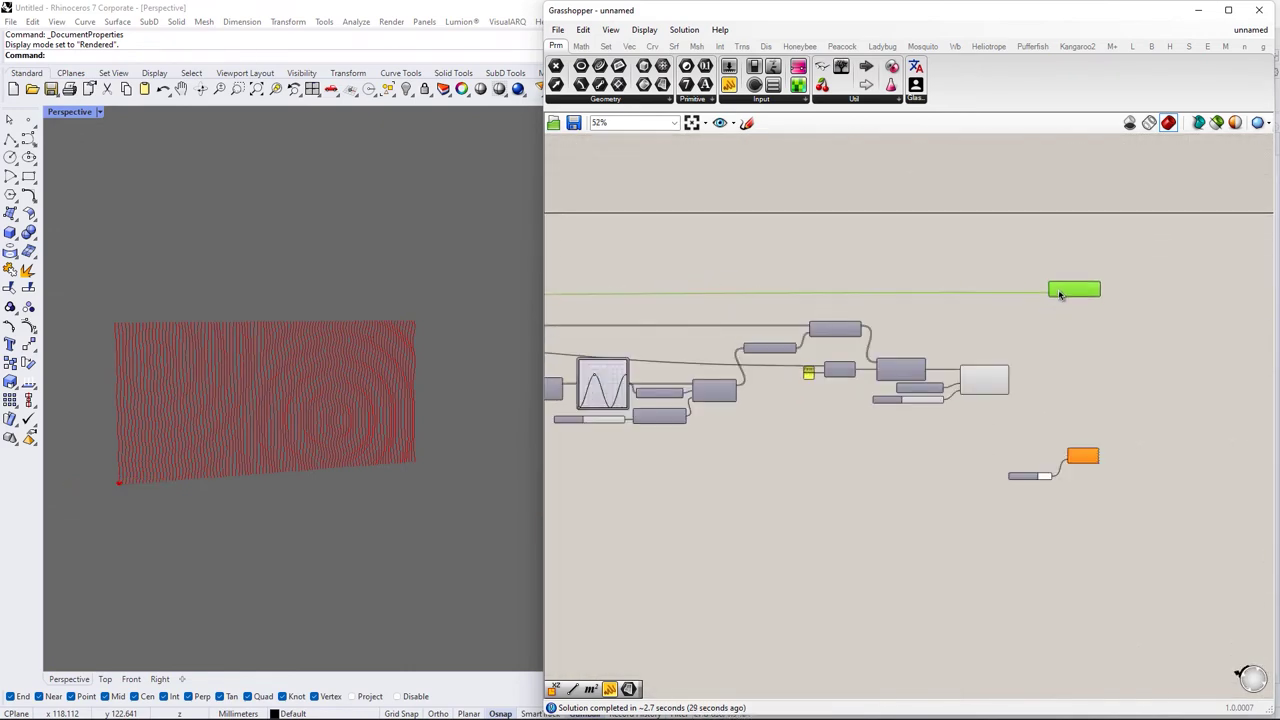
scroll(929, 403, up, 3)
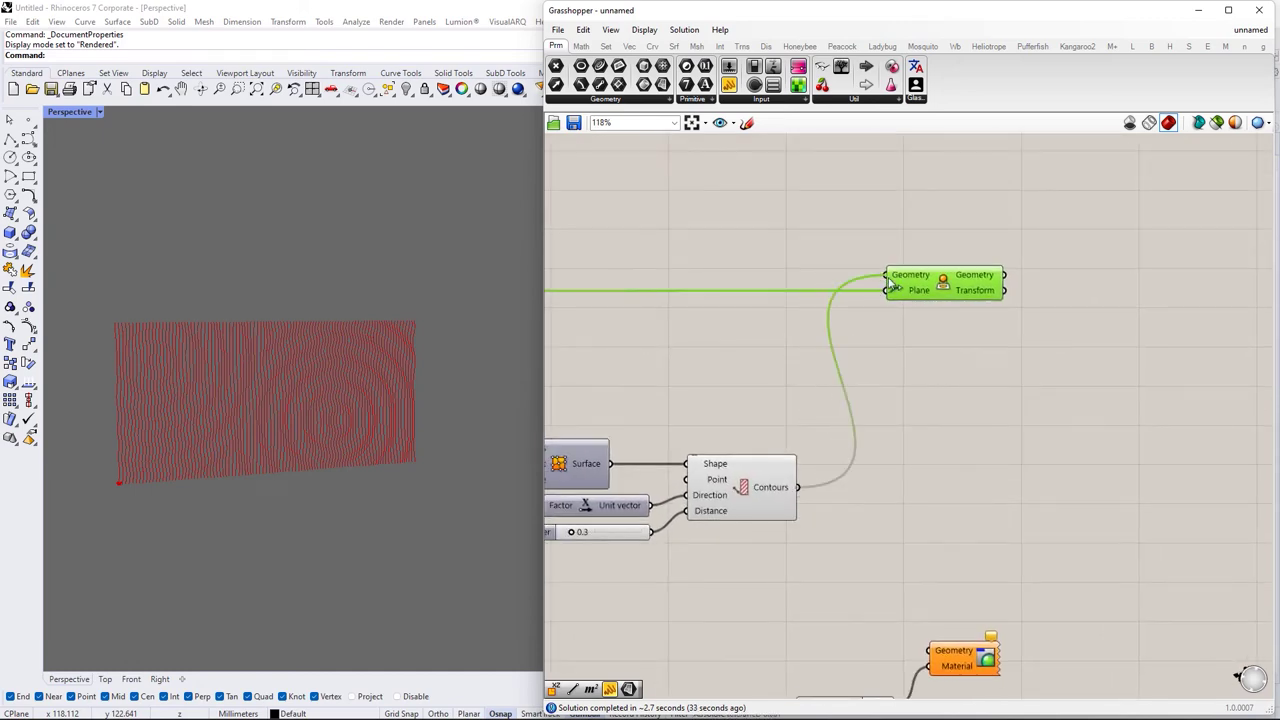
drag(890, 284, 892, 282)
right_drag(954, 371, 852, 309)
scroll(842, 226, down, 2)
click(729, 84)
click(893, 250)
scroll(790, 248, up, 3)
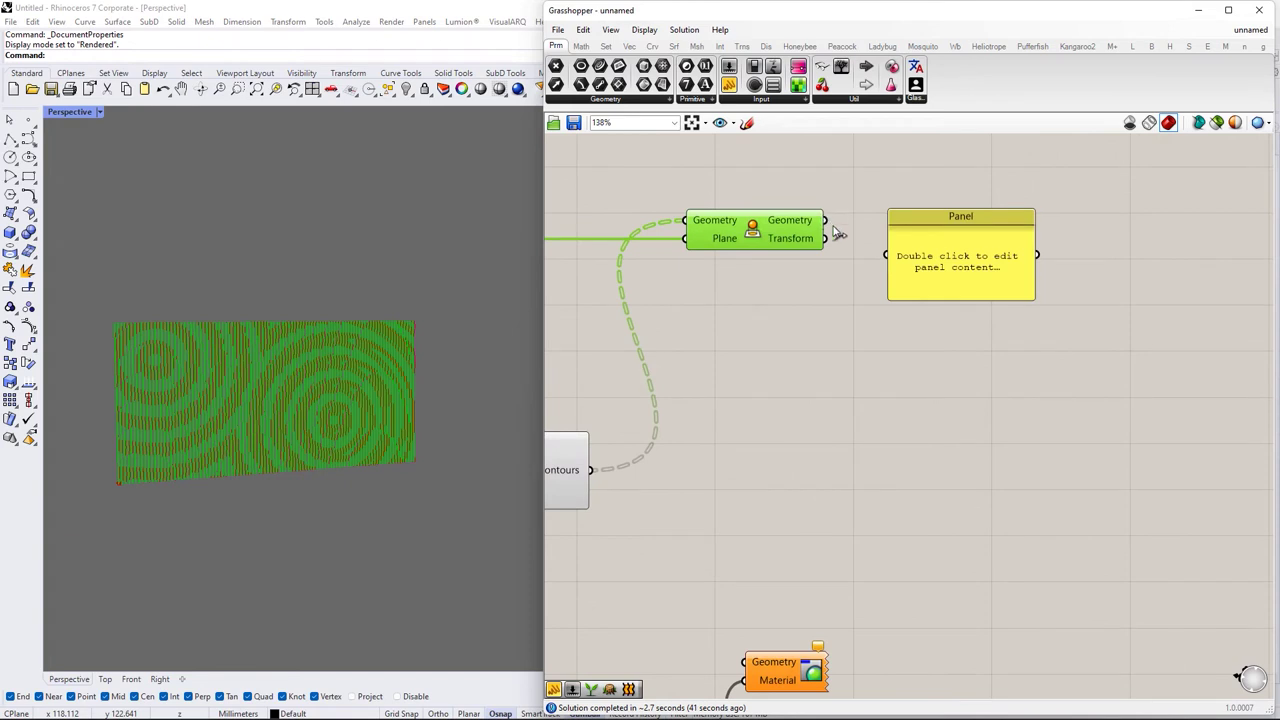
click(962, 220)
key(Delete)
Add a Loft component and connect both the Contours output and the projected Geometry output to its Curves input
double_click(937, 390)
text(loft)
key(Return)
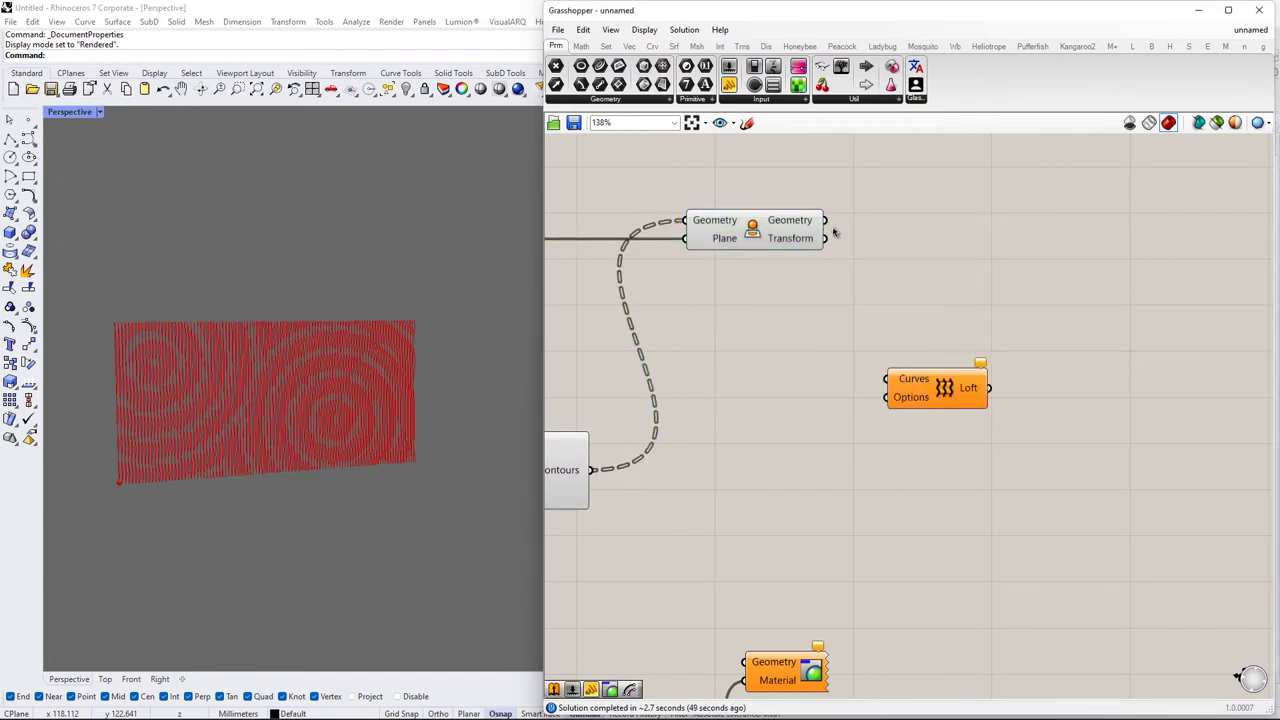
shift+drag(820, 406, 887, 379)
drag(930, 398, 971, 481)
scroll(950, 465, down, 4)
right_drag(854, 406, 730, 345)
click(838, 410)
scroll(840, 411, up, 6)
Add an Extrude component and connect the Loft output to its Base input
double_click(902, 365)
text(extrude)
key(Return)
drag(895, 361, 951, 356)
drag(815, 356, 867, 344)
drag(921, 346, 962, 357)
right_drag(824, 454, 843, 437)
scroll(858, 419, up, 4)
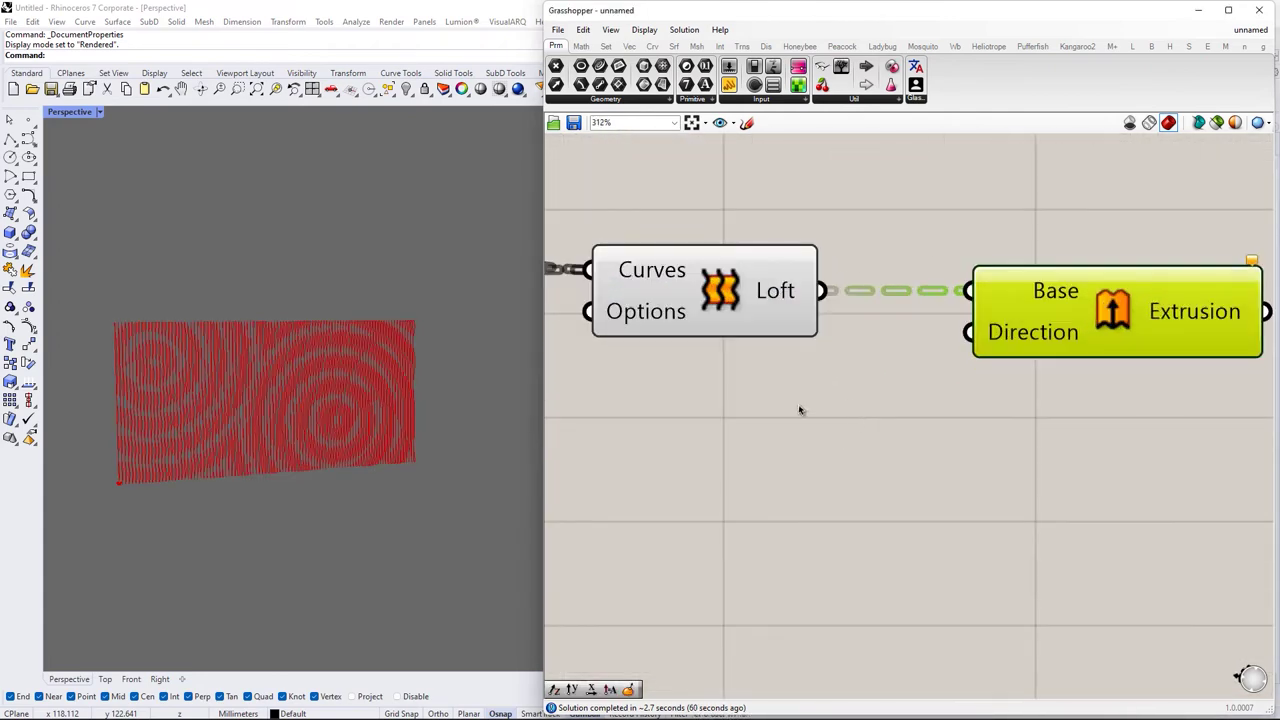
Add a Unit X vector and connect it to the Extrude component's Direction input
double_click(799, 410)
text(x)
click(802, 390)
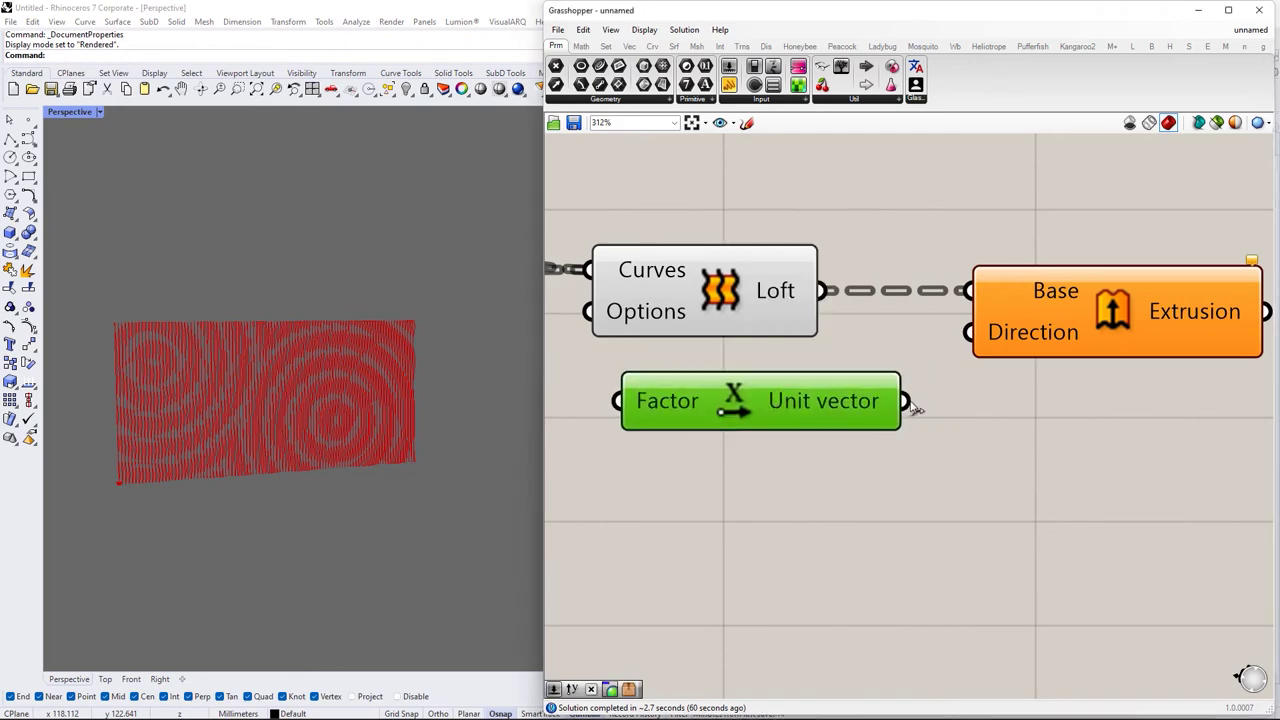
drag(908, 402, 968, 333)
Add a Multiplication component and connect the contour distance slider to its A input
scroll(815, 408, down, 5)
right_drag(590, 468, 880, 422)
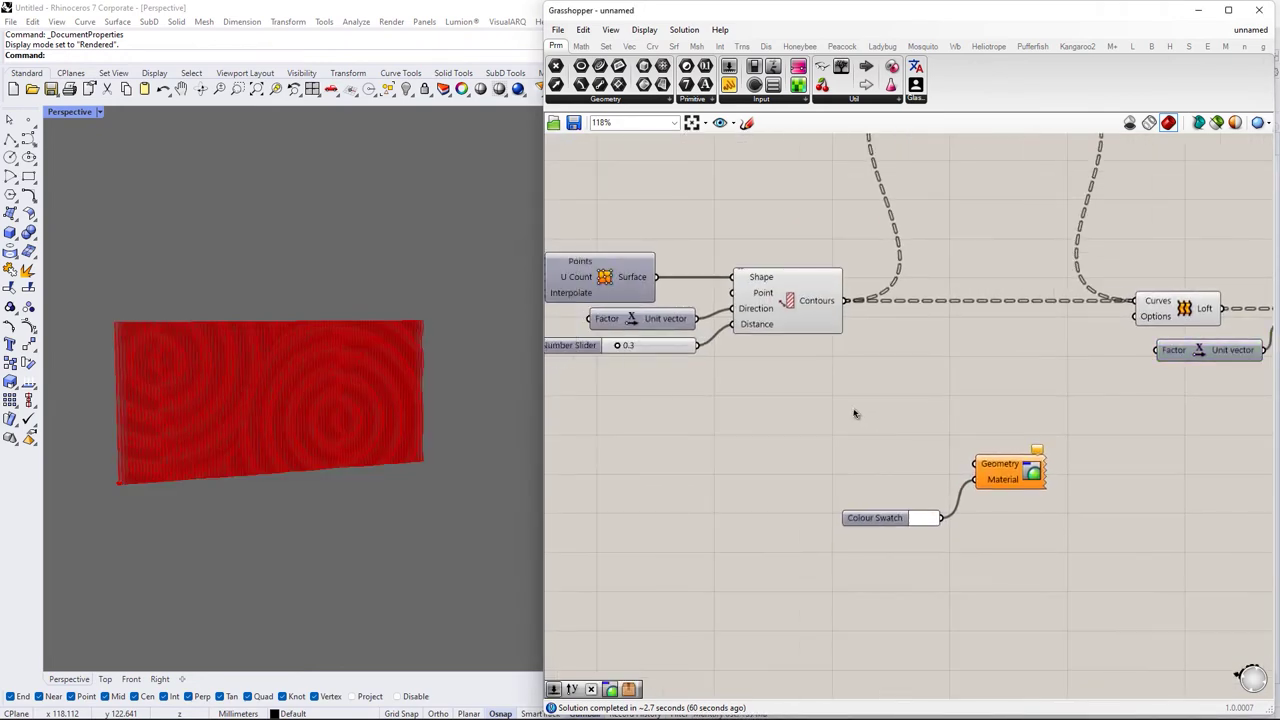
double_click(854, 413)
text(m)
click(870, 379)
right_drag(716, 356, 765, 347)
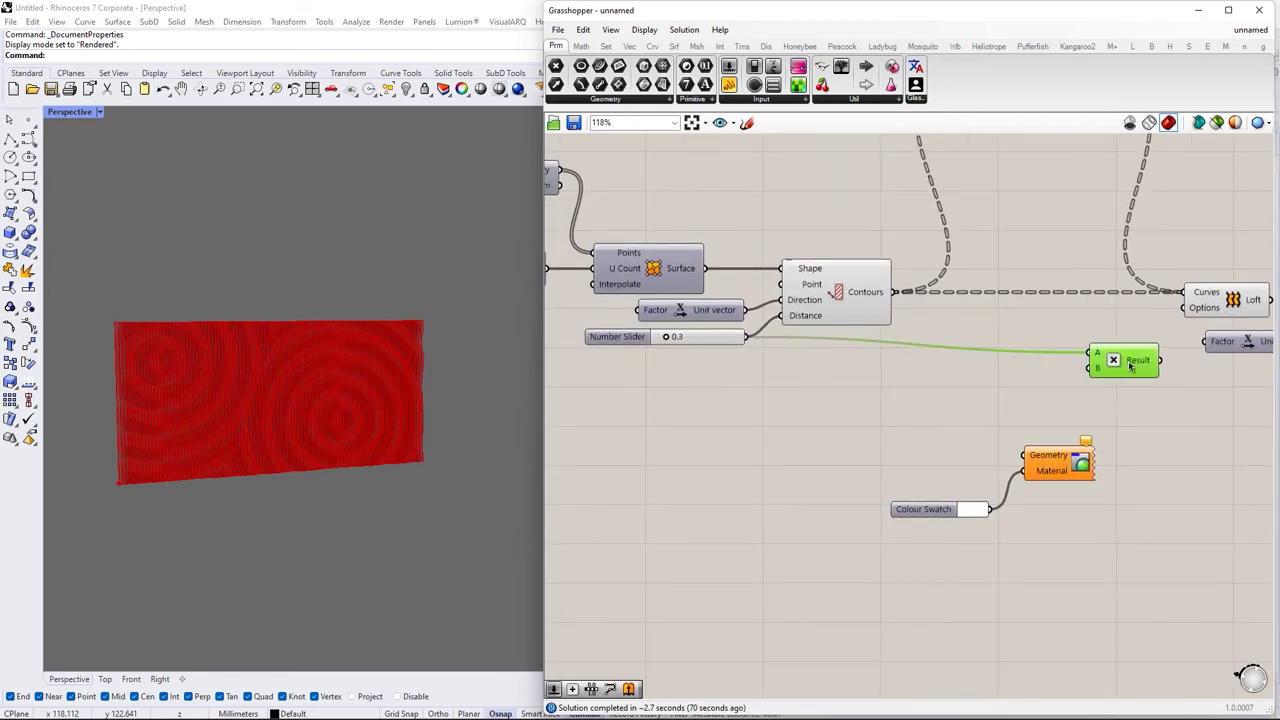
Add a number slider at 0.75 with an upper limit of 0.99 and connect it to the Multiplication's B input
scroll(1123, 362, up, 2)
right_drag(865, 423, 902, 430)
double_click(801, 398)
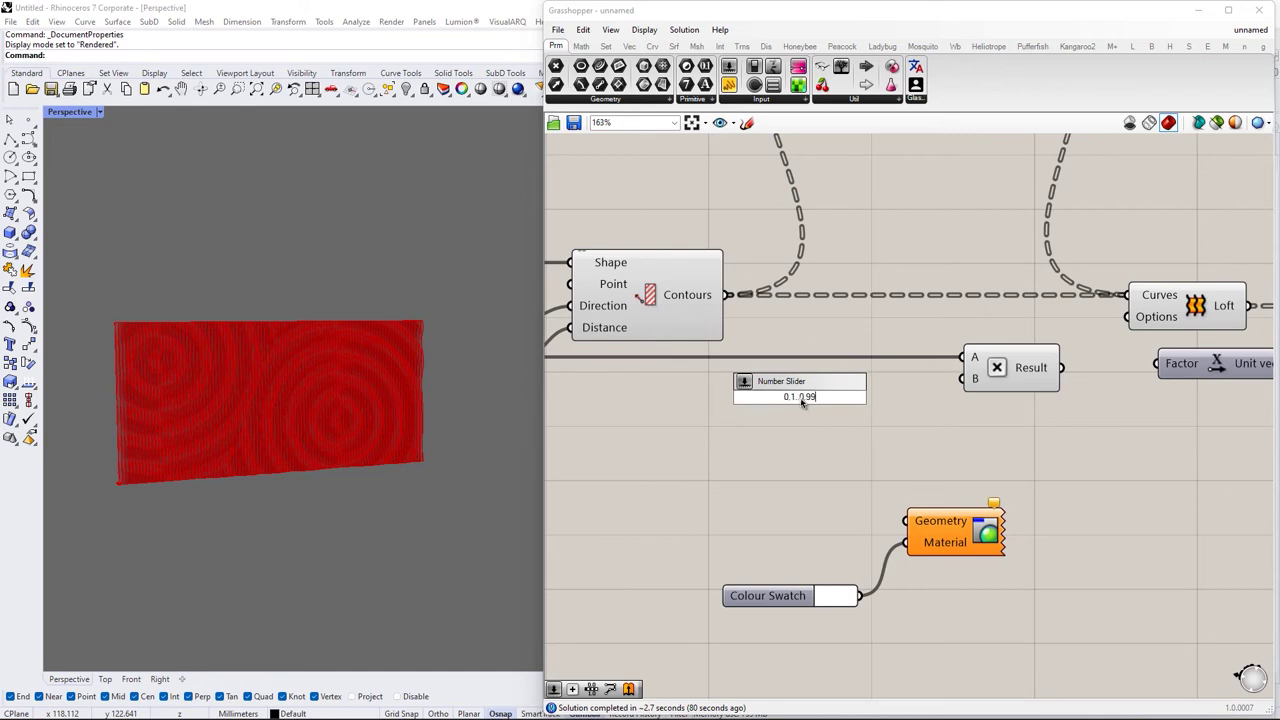
key(Return)
scroll(811, 415, up, 3)
drag(882, 393, 966, 353)
key(Return)
Connect the Multiplication result to the Factor input of the extrusion's Unit X vector
scroll(876, 356, down, 4)
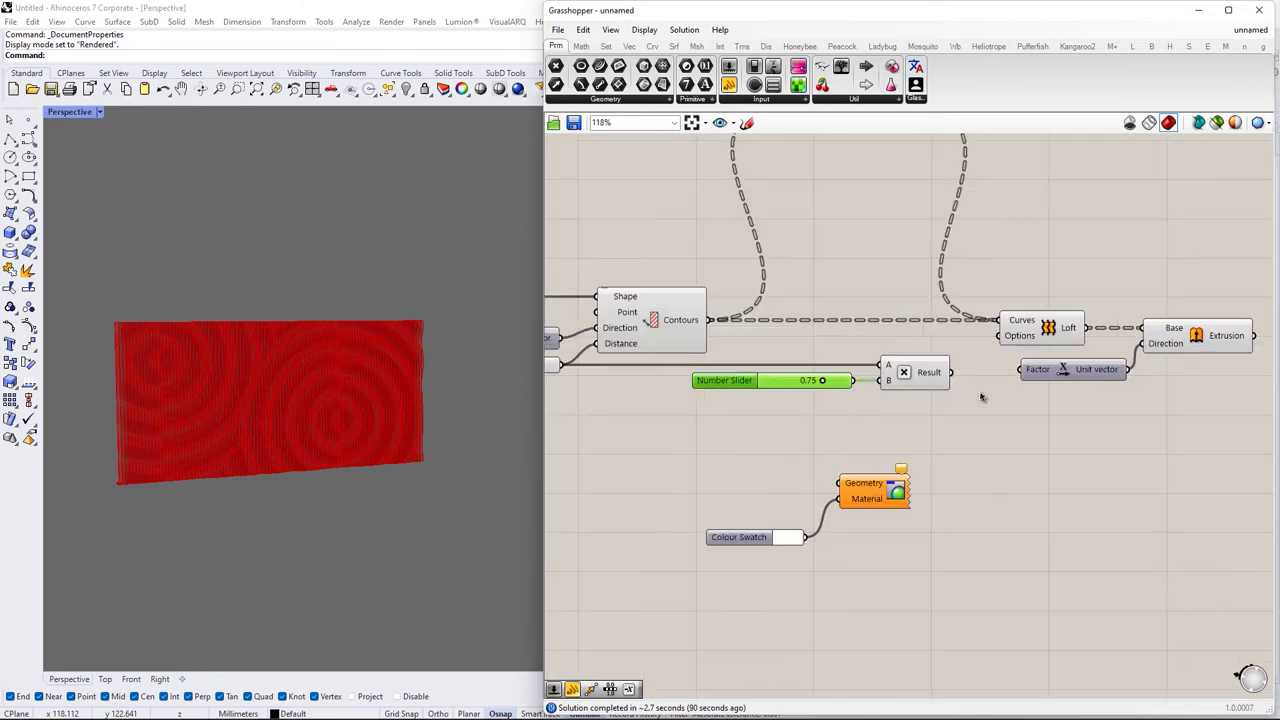
scroll(873, 367, up, 3)
drag(1088, 360, 1074, 354)
Move the Custom Preview and Colour Swatch beside the Extrude component and connect the Extrusion output to the preview's Geometry input
scroll(898, 330, down, 6)
drag(886, 352, 745, 436)
drag(830, 391, 1168, 323)
scroll(1133, 303, up, 3)
right_drag(1133, 303, 950, 364)
drag(1021, 401, 950, 378)
click(862, 380)
scroll(842, 366, up, 3)
drag(854, 338, 1006, 354)
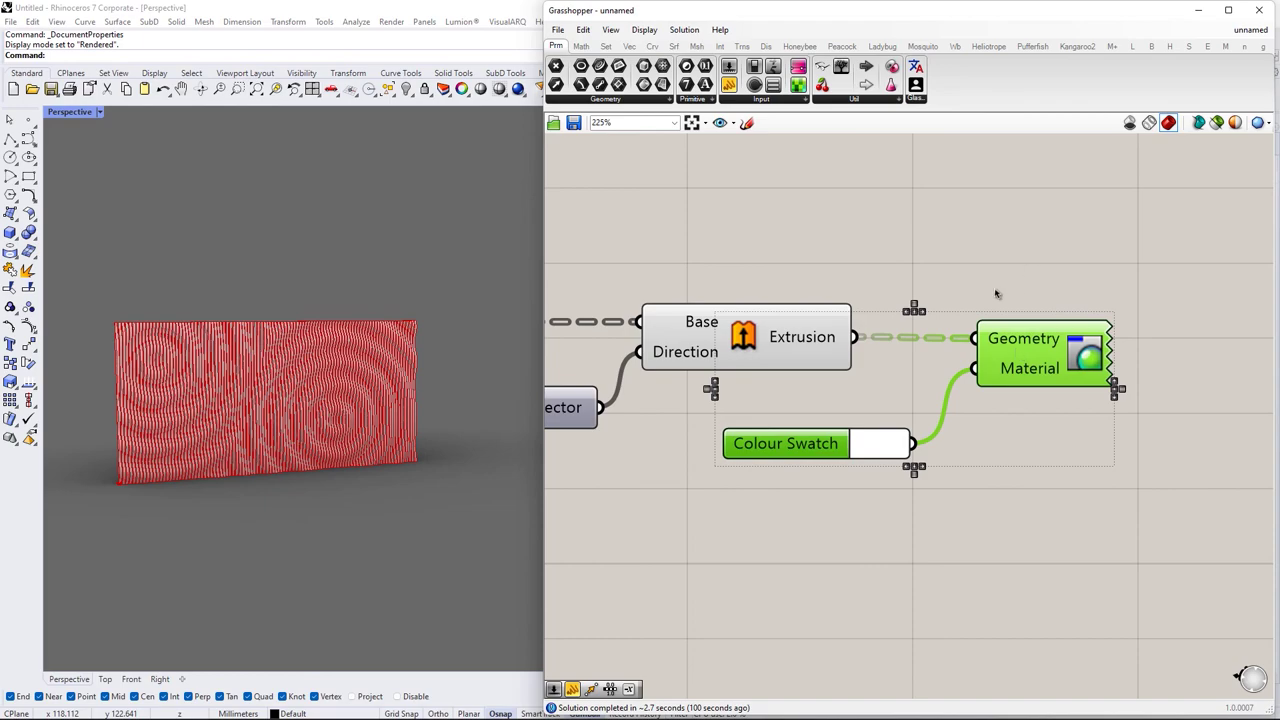
Turn off the preview of all the definition's components other than the Custom Preview
click(997, 291)
scroll(997, 293, down, 10)
right_drag(980, 360, 1046, 426)
drag(1074, 476, 652, 298)
middle_click(854, 411)
click(892, 426)
click(952, 442)
scroll(952, 442, down, 1)
Examine the rendered slatted wave panel from several angles in the Rhino perspective viewport
right_drag(640, 446, 821, 409)
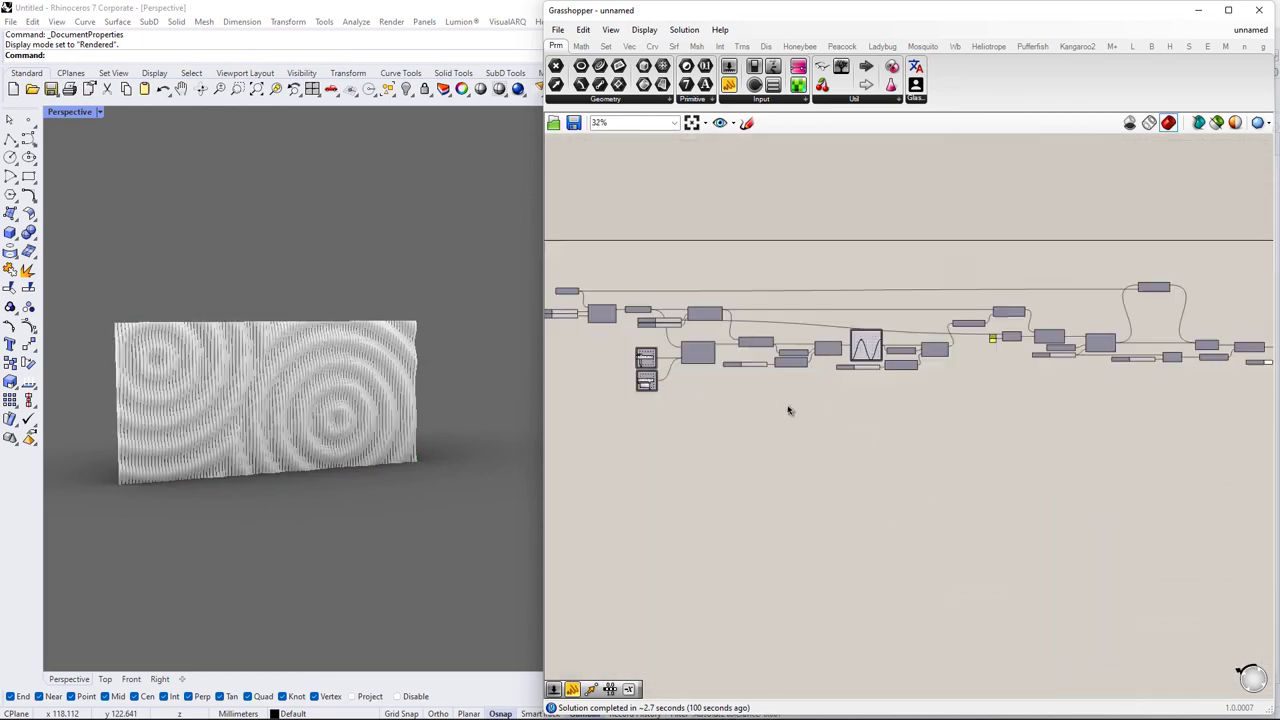
scroll(320, 411, up, 5)
right_drag(337, 403, 365, 379)
scroll(300, 383, down, 4)
scroll(240, 369, up, 4)
right_drag(240, 370, 406, 366)
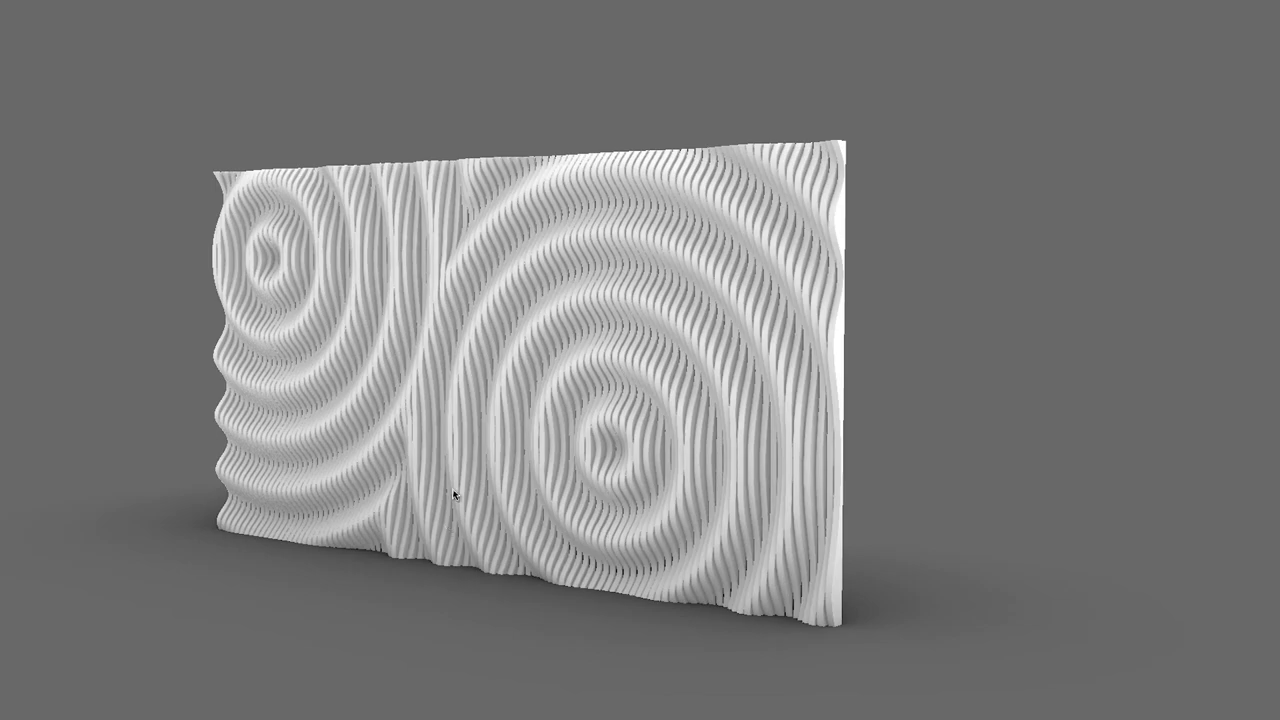
right_drag(453, 494, 591, 409)
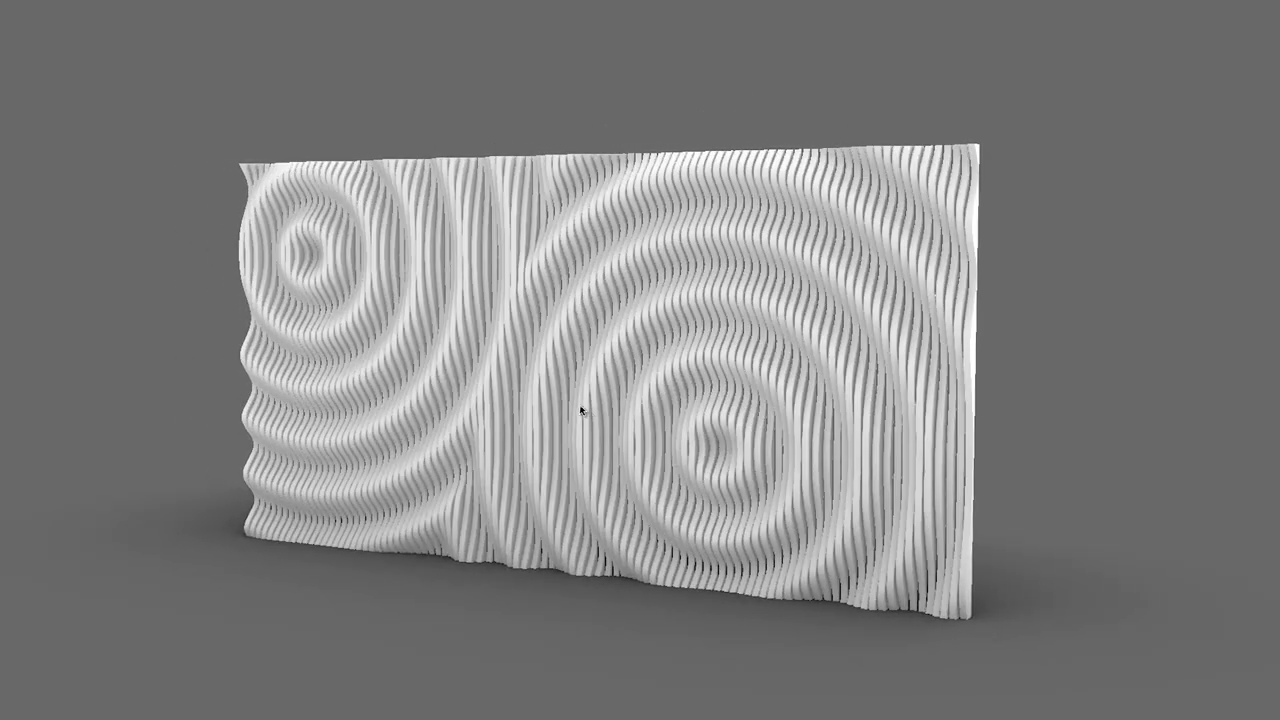